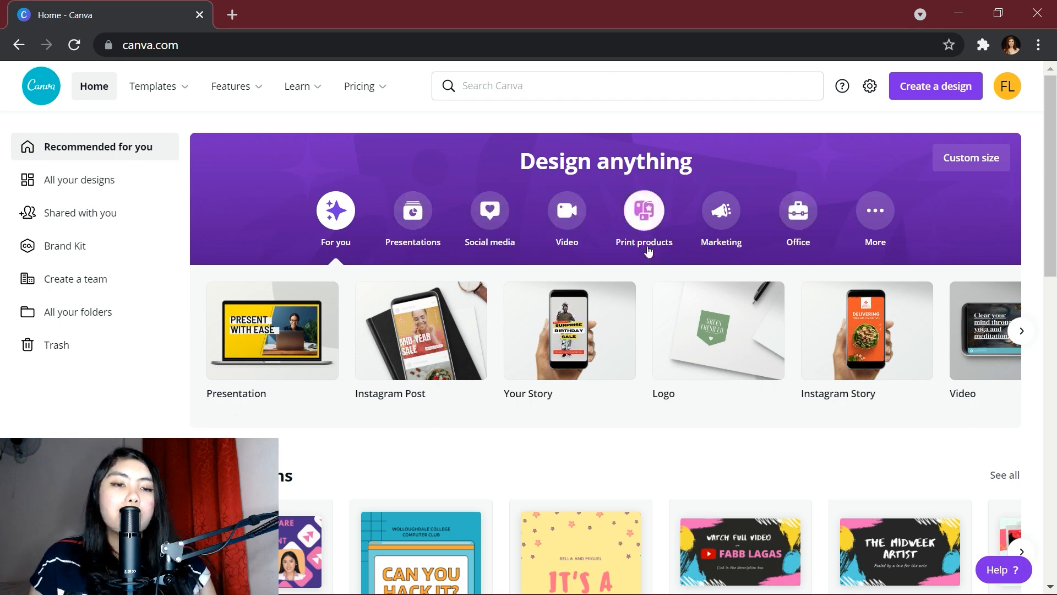
Start a new A4 resume design from the Office document formats
left_click(799, 210)
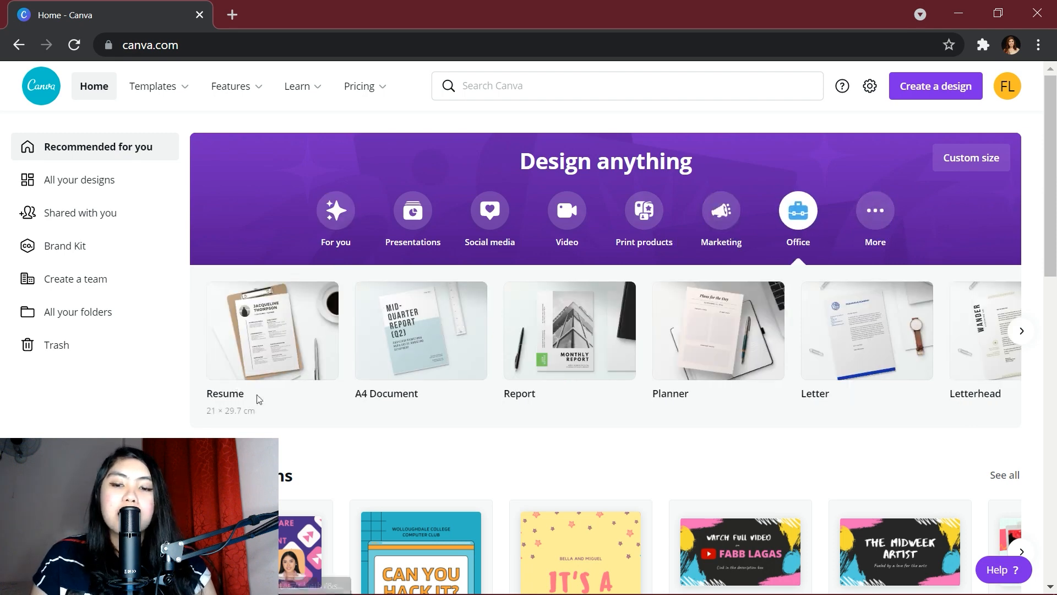
left_click(255, 353)
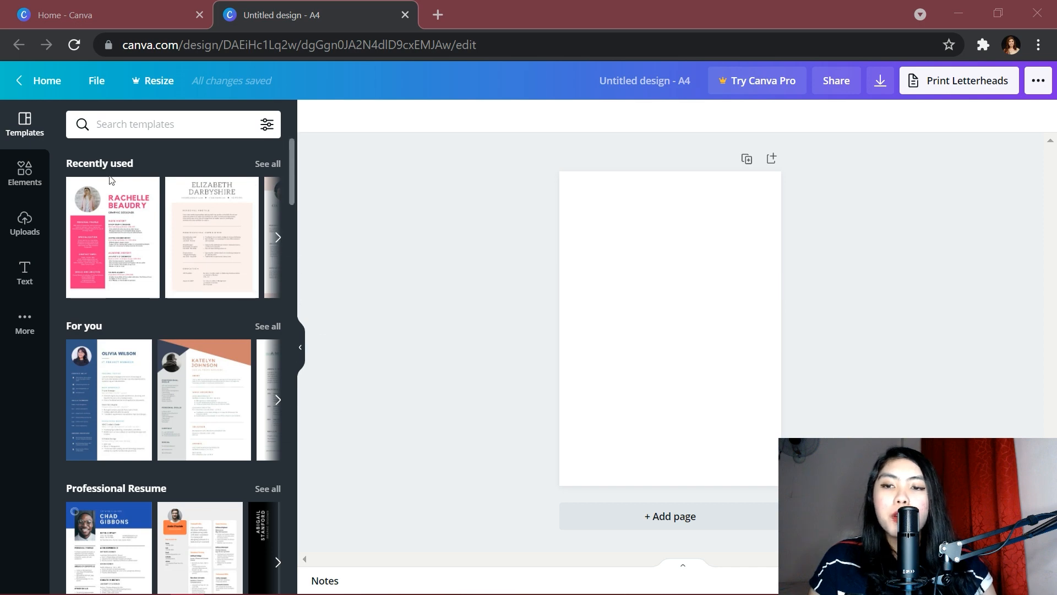
scroll(142, 315, "down", 2)
scroll(142, 315, "down", 3)
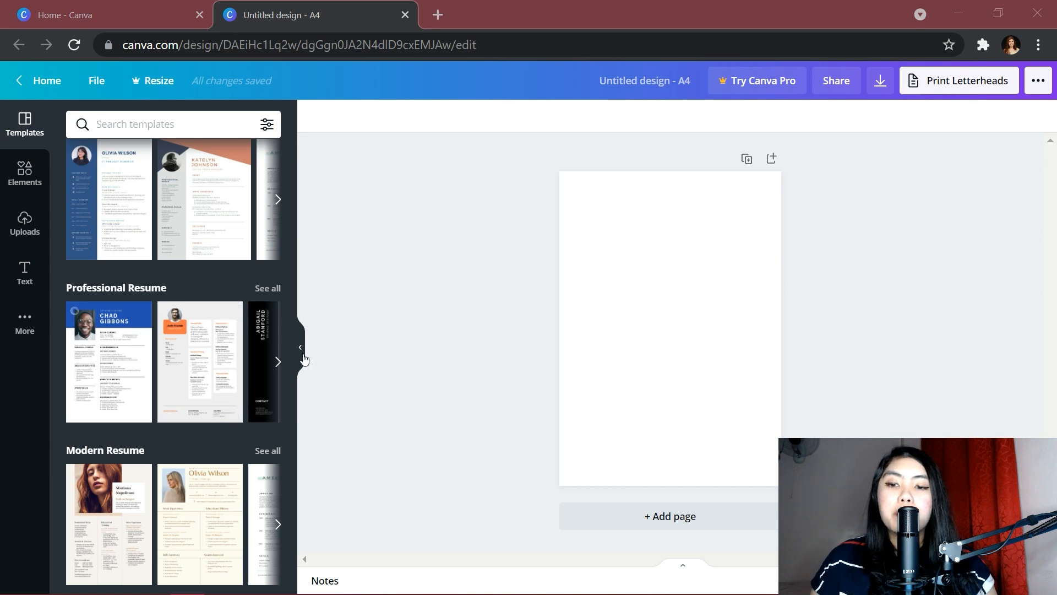
scroll(238, 373, "down", 3)
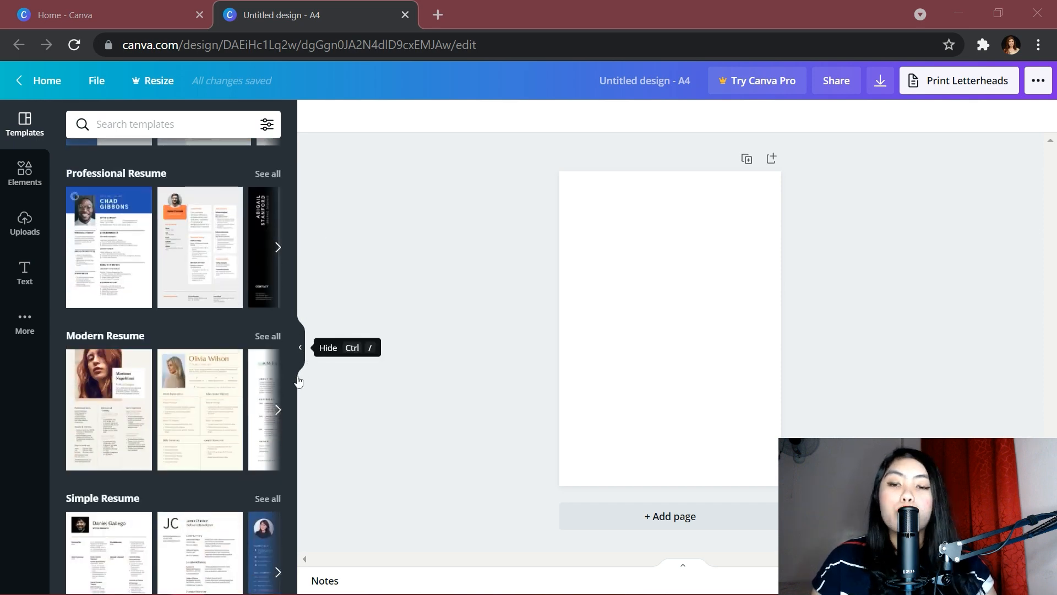
scroll(281, 343, "down", 10)
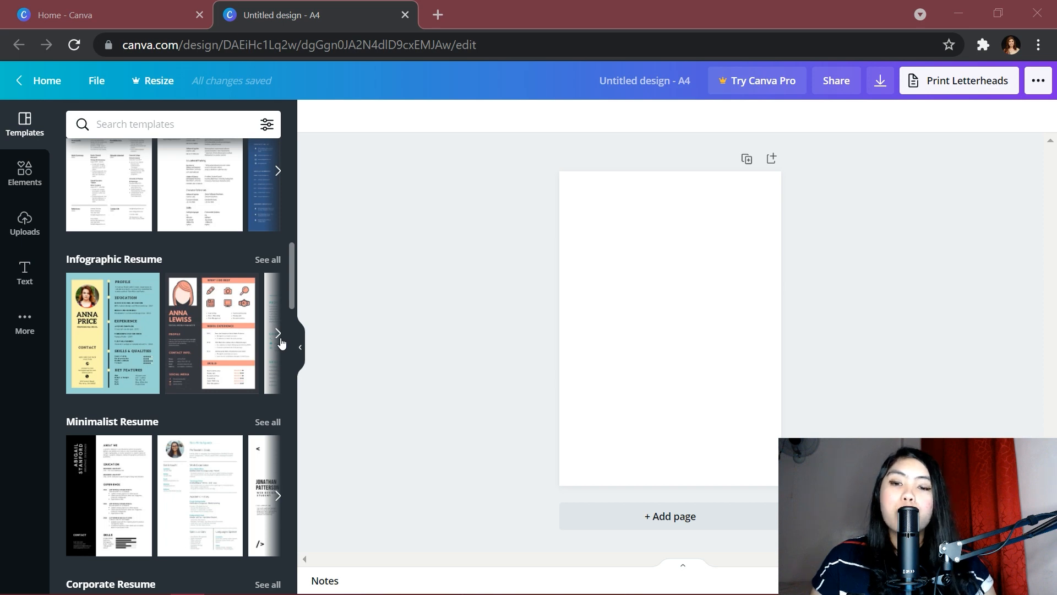
Browse the minimalist resume templates and apply the pink template with a round photo
left_click(278, 333)
scroll(278, 337, "down", 5)
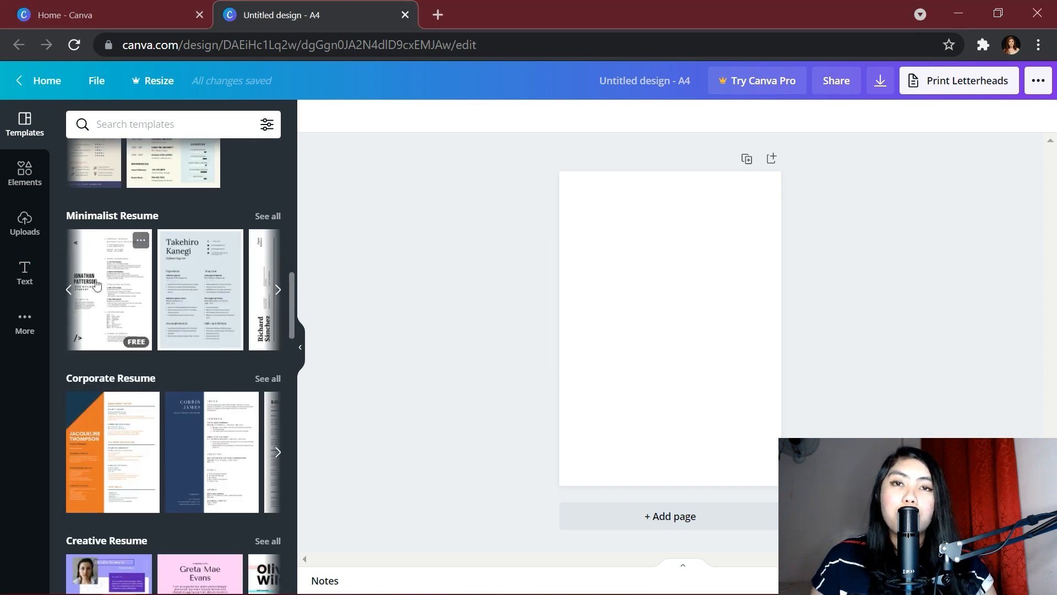
left_click(70, 290)
left_click(278, 290)
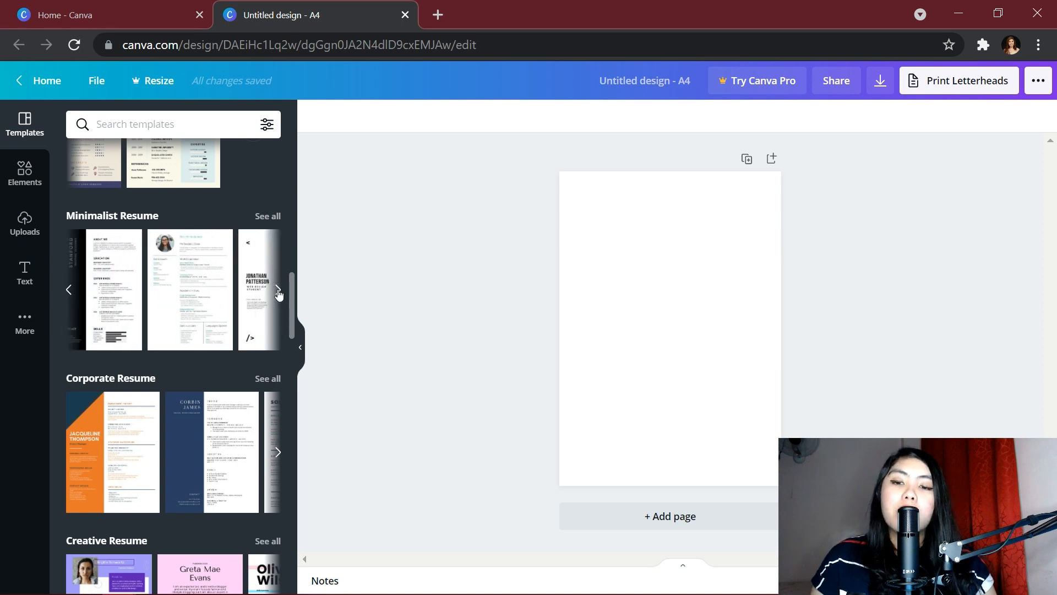
left_click(277, 290)
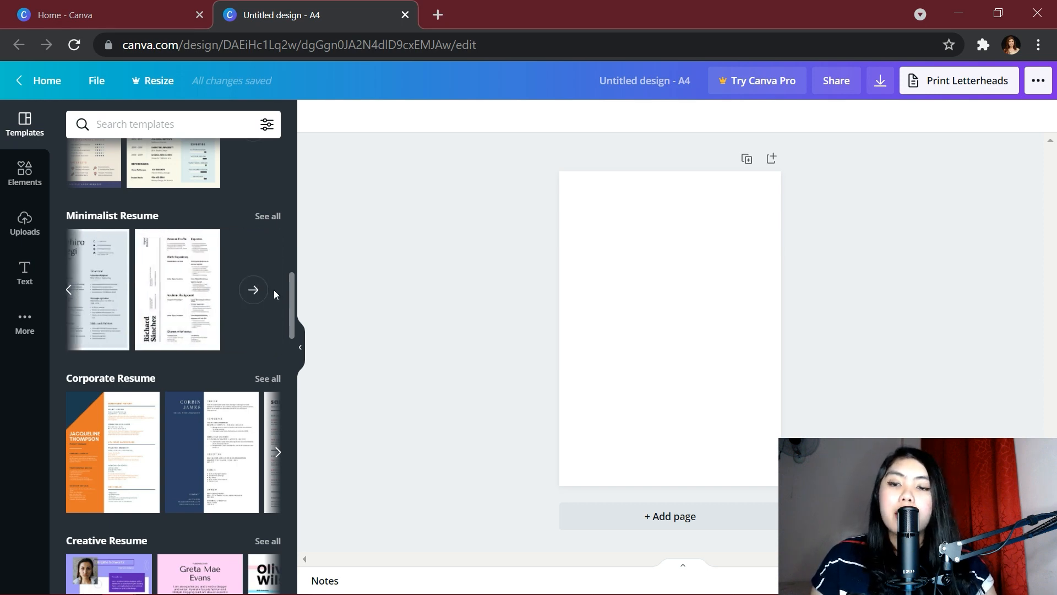
scroll(290, 325, "down", 2)
left_click_drag(289, 331, 288, 357)
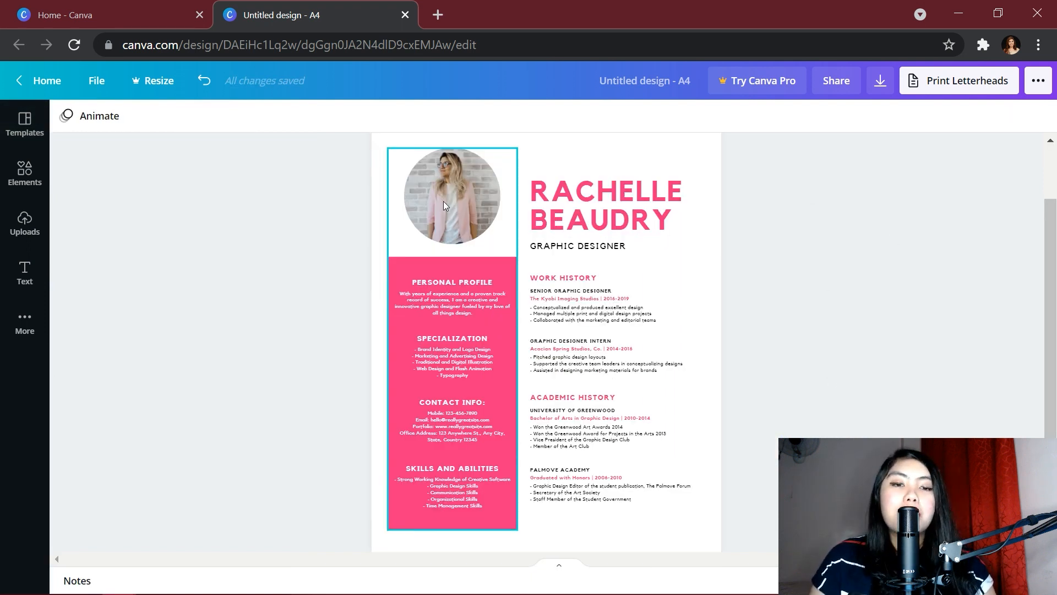
Upload the cartoon avatar and drop it into the round photo frame
left_click(444, 204)
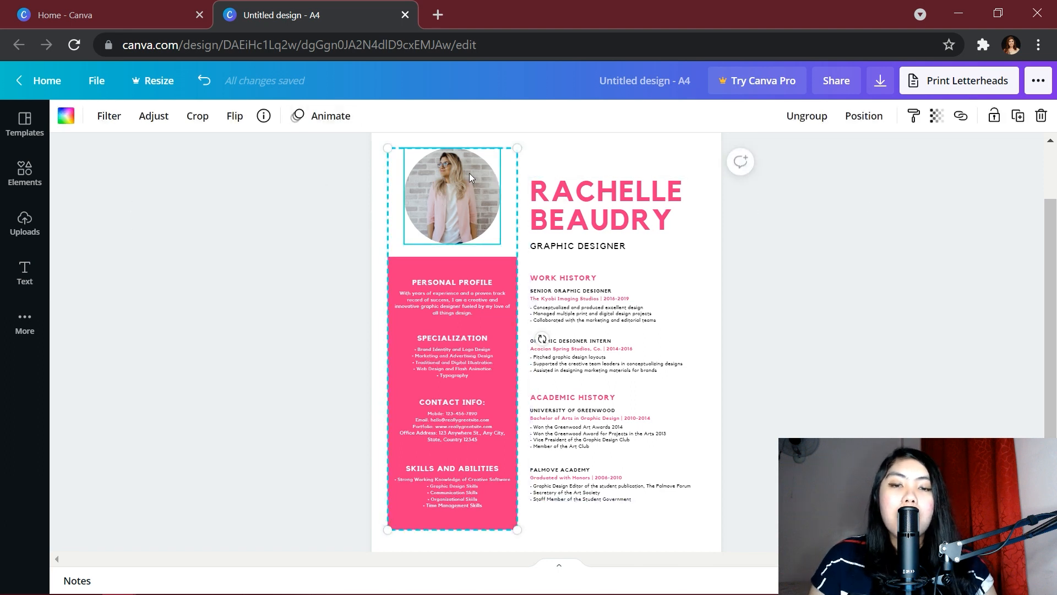
left_click(25, 229)
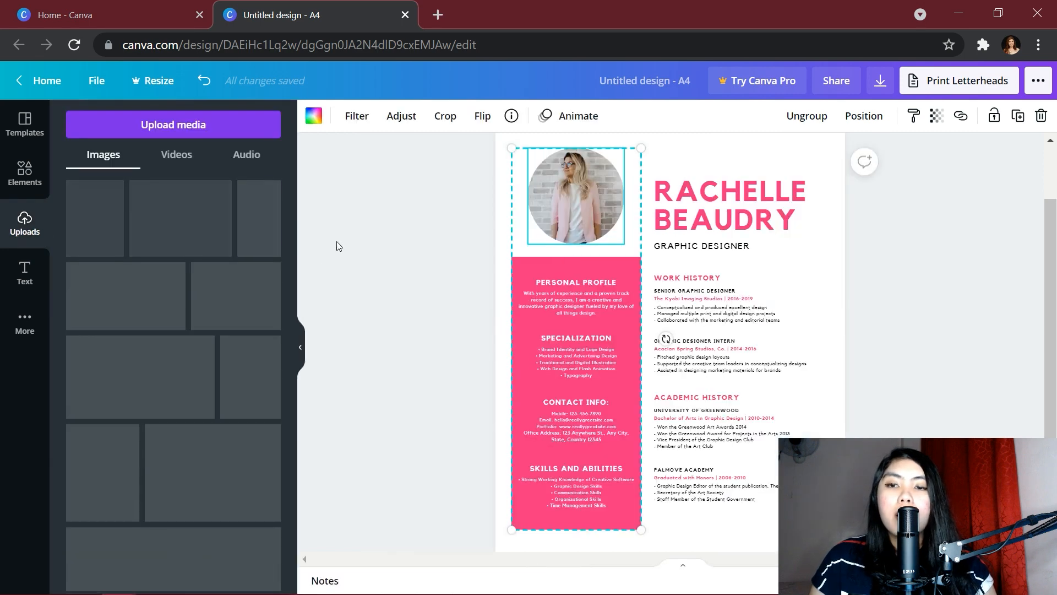
left_click(199, 125)
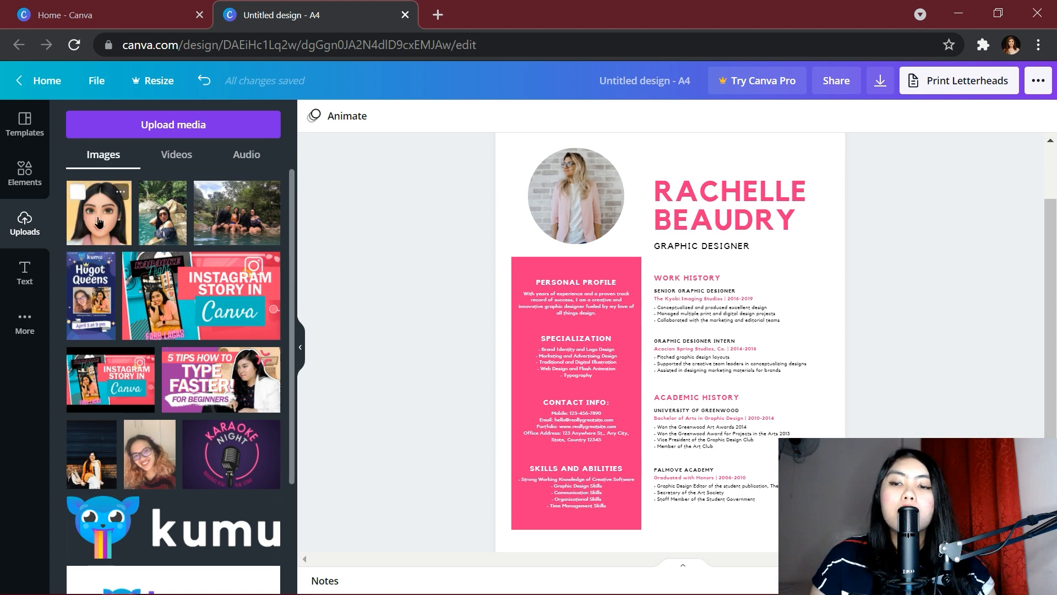
left_click_drag(96, 212, 580, 193)
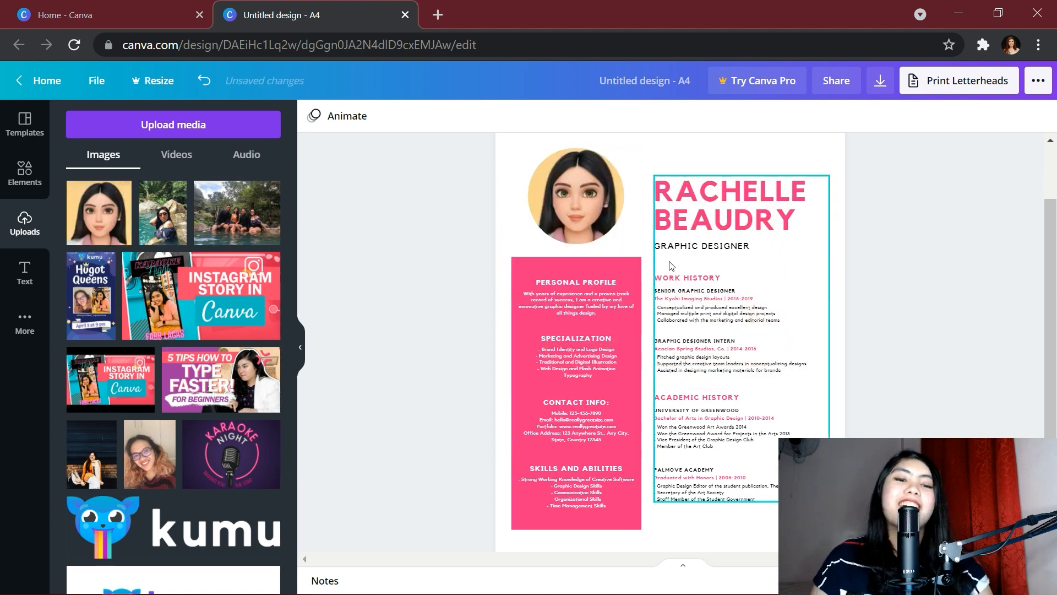
left_click(301, 350)
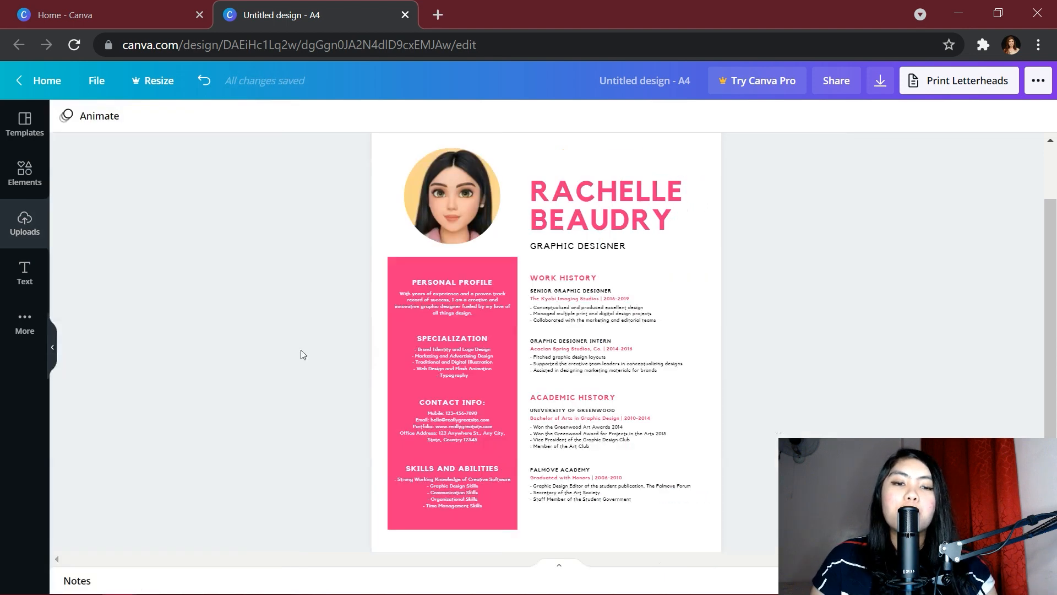
Enlarge and re-centre the avatar inside the circular frame
double_click(474, 222)
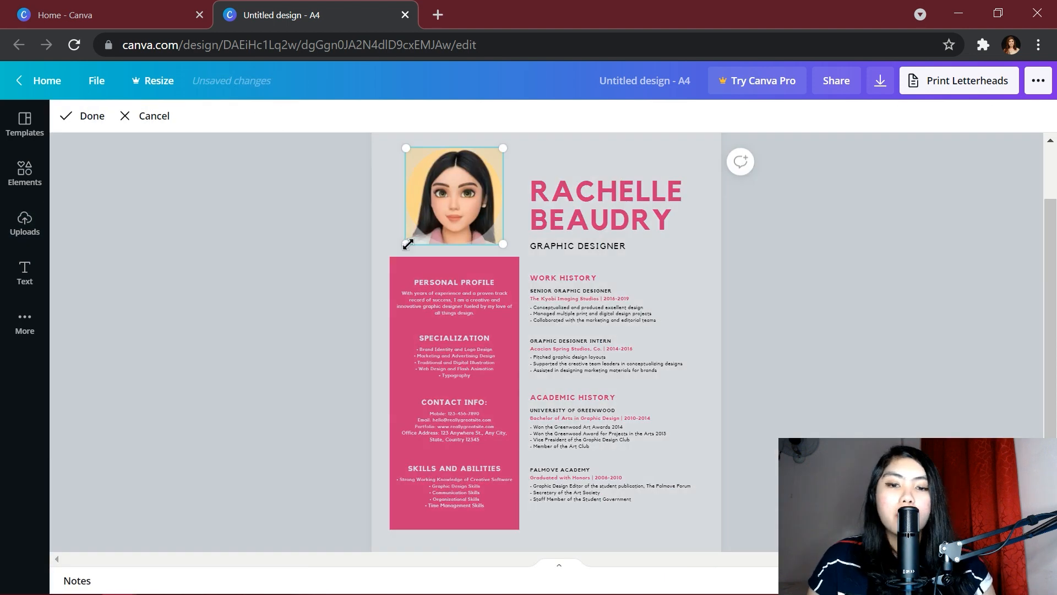
left_click_drag(406, 240, 412, 235)
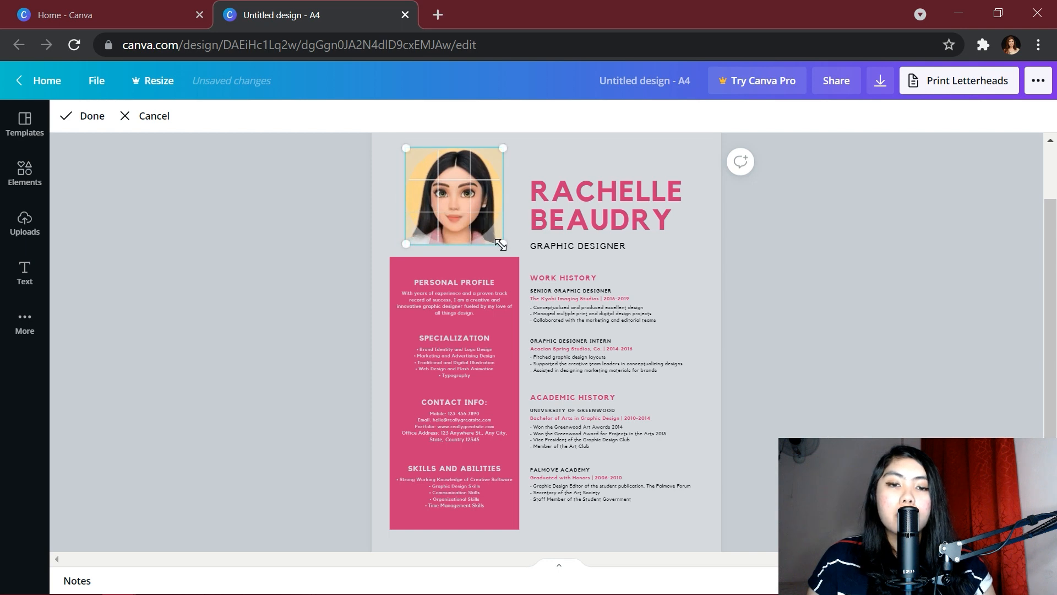
left_click_drag(500, 245, 446, 203)
left_click(628, 360)
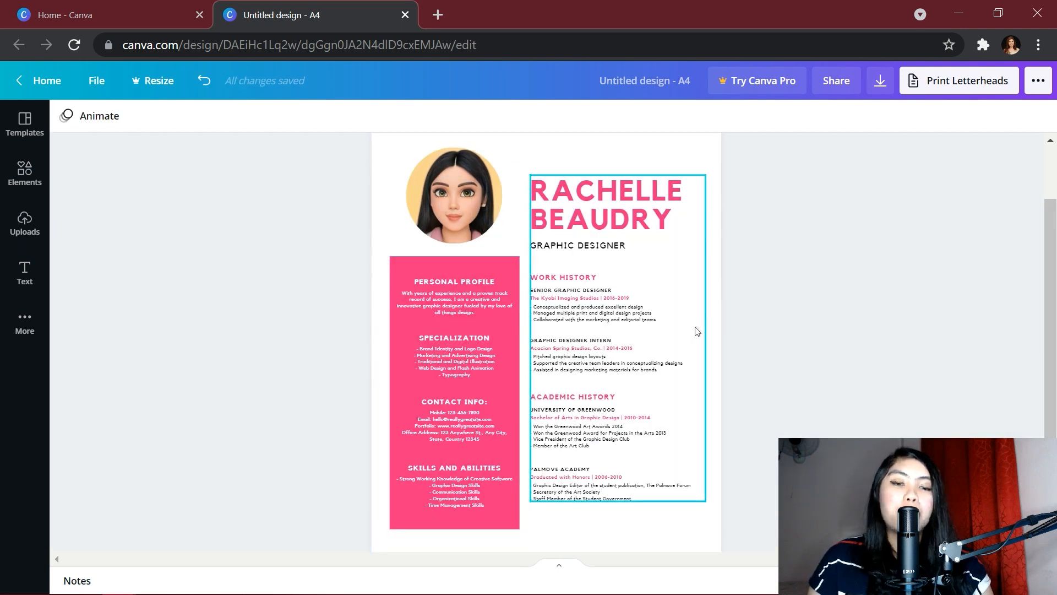
Replace the name heading with the owner's name followed by ', RN'
mouse_move(754, 594)
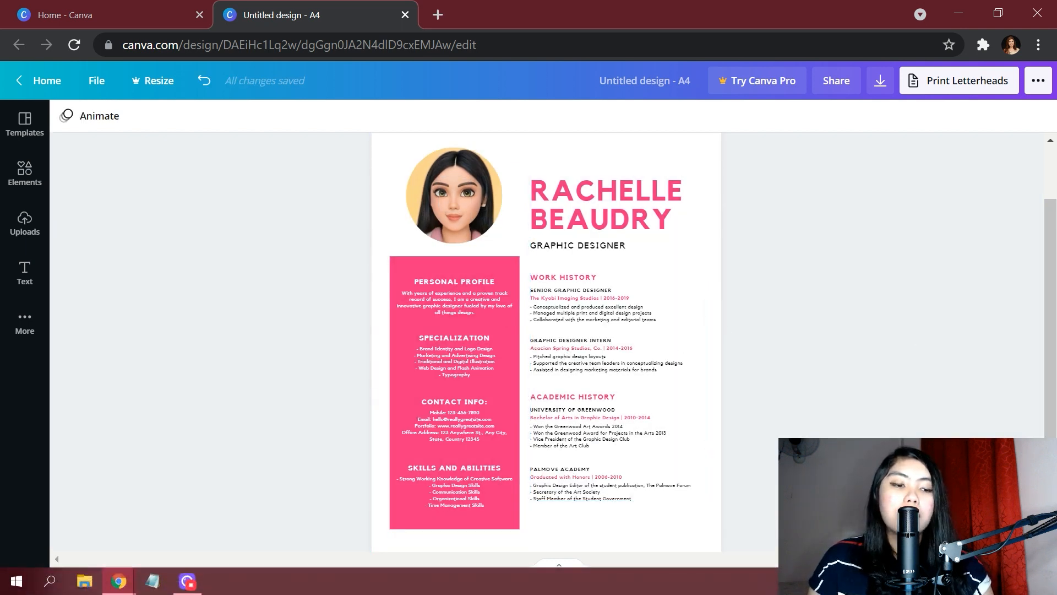
scroll(652, 430, "down", 2)
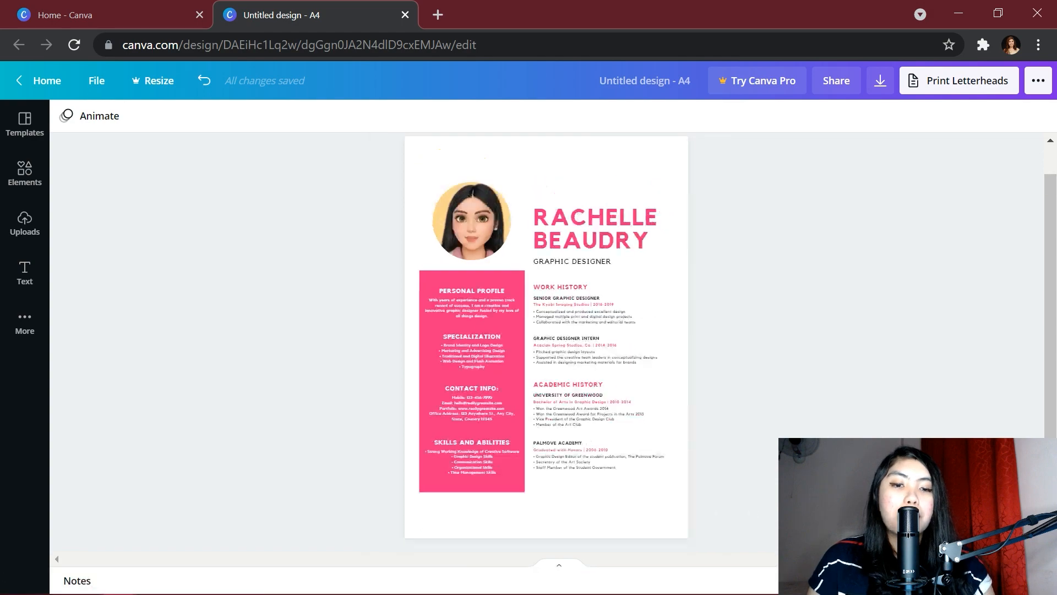
scroll(651, 431, "up", 8)
scroll(651, 431, "down", 1)
scroll(647, 424, "up", 3)
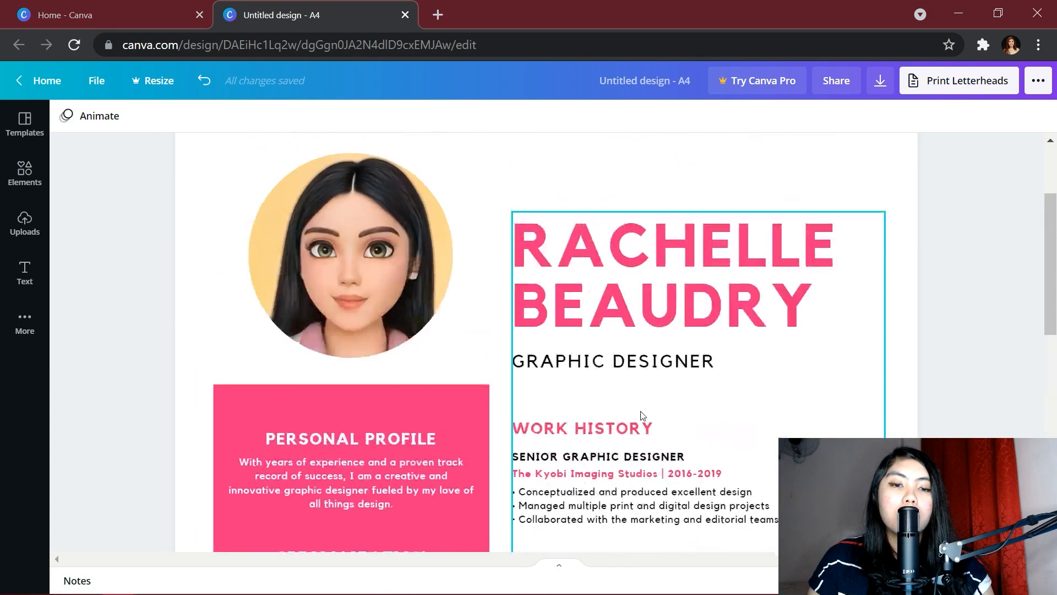
scroll(658, 416, "down", 2)
scroll(668, 408, "up", 2)
double_click(668, 267)
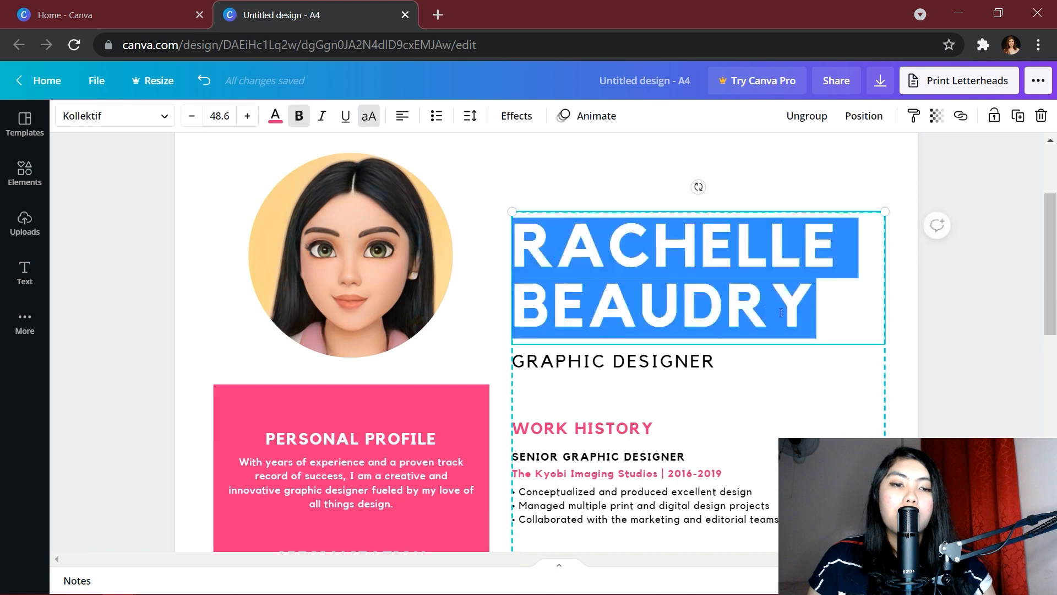
left_click(774, 294)
left_click(798, 361)
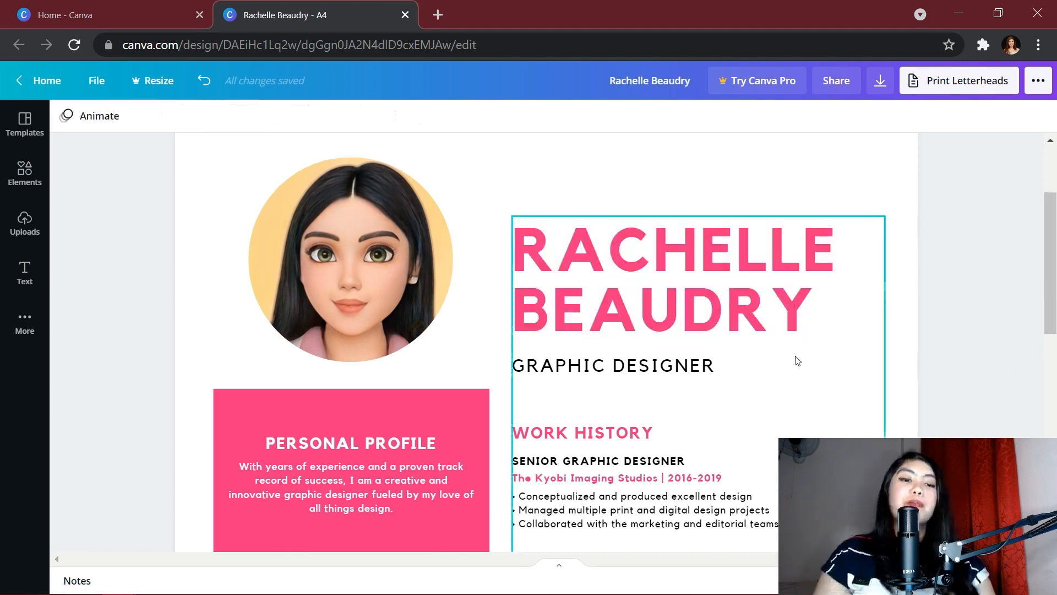
left_click(781, 313)
left_click(804, 313)
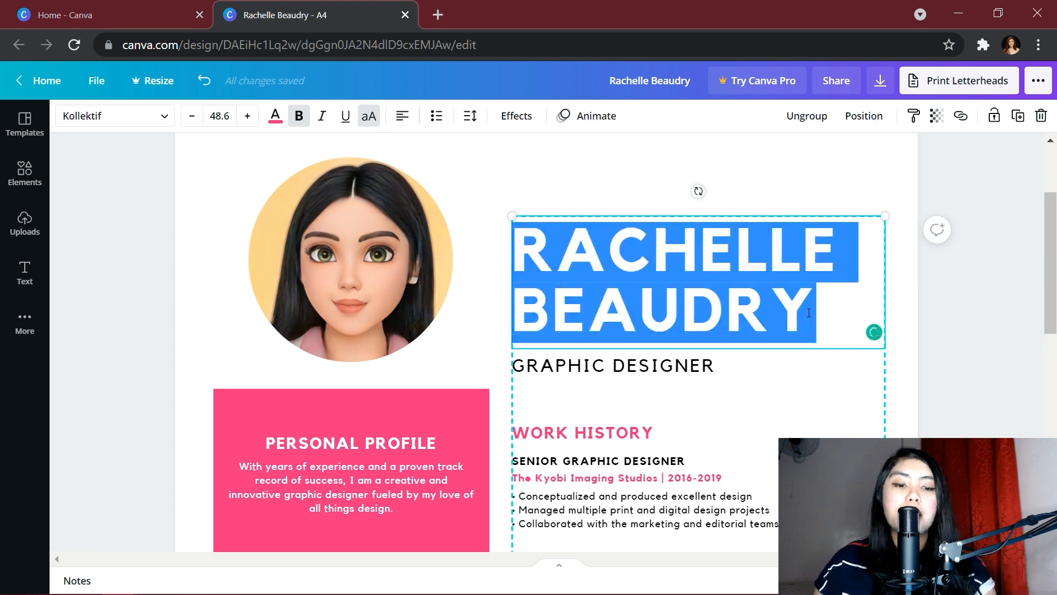
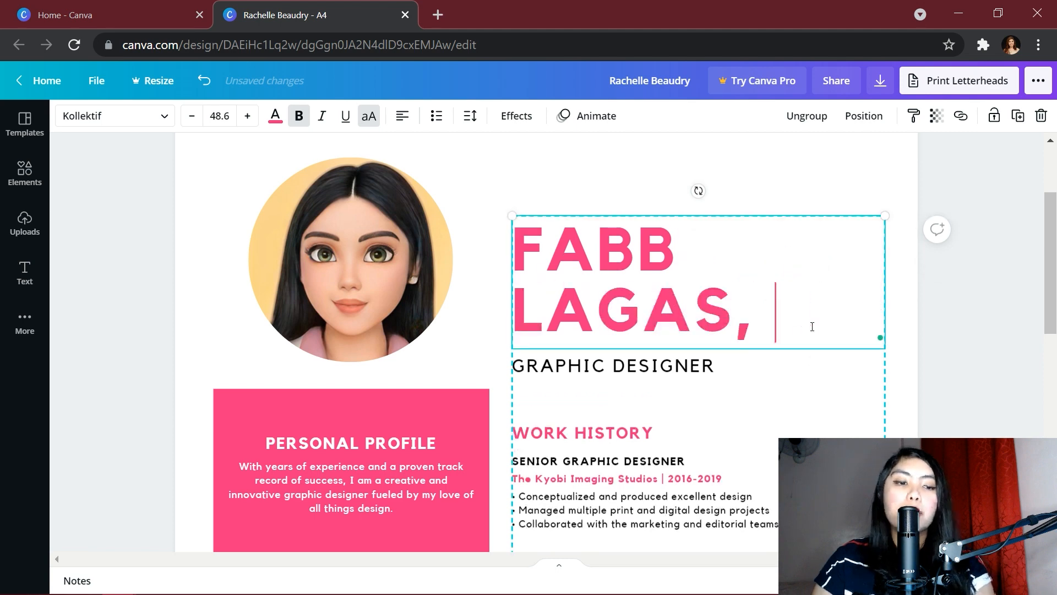
type("RN")
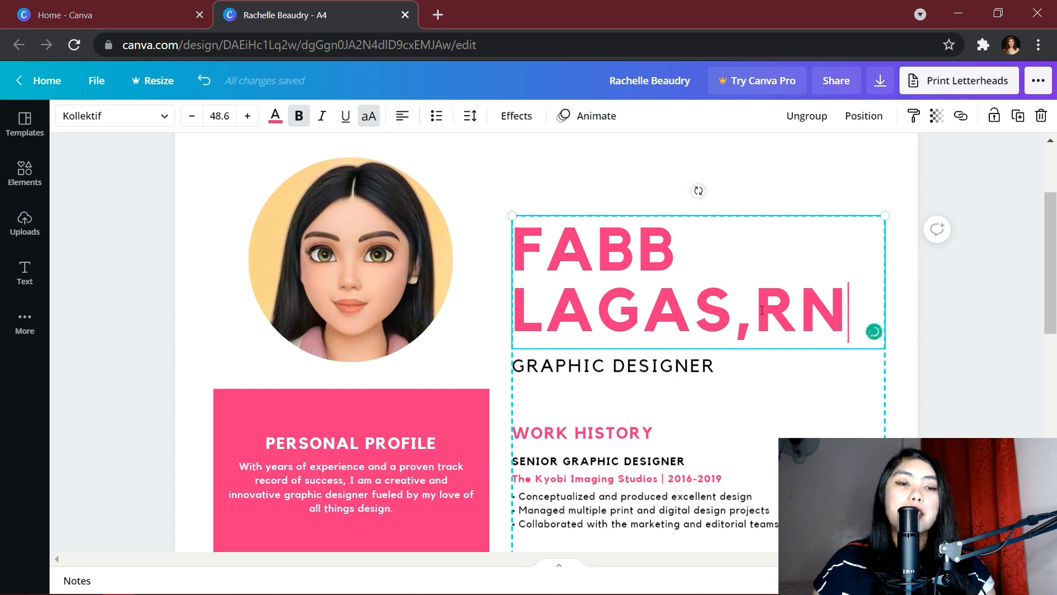
left_click_drag(866, 293, 485, 242)
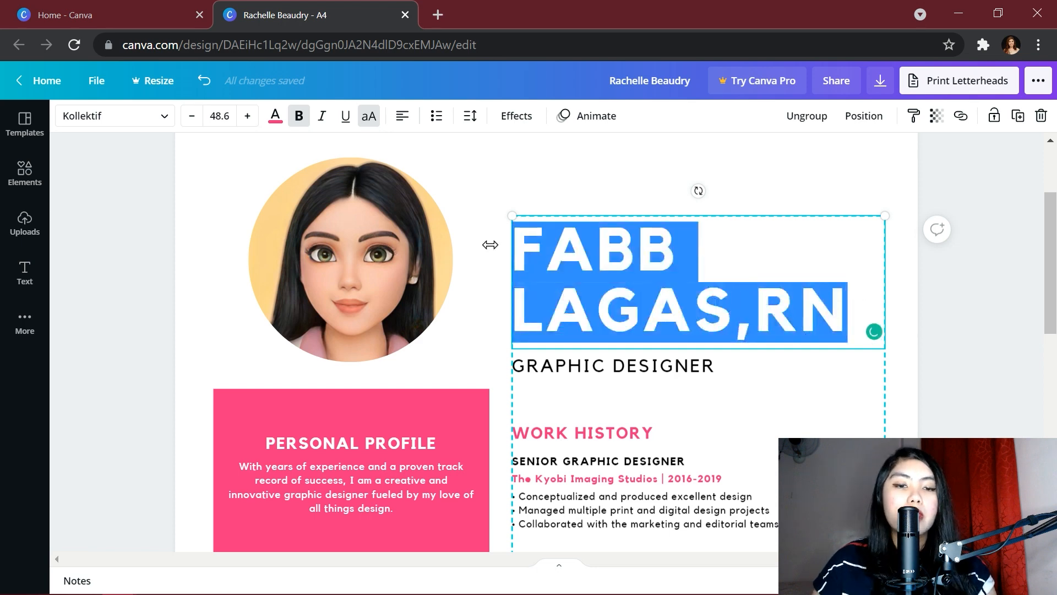
Shrink the name heading's font size to 33.6 so it fits on one line
left_click(192, 117)
left_click(193, 117)
left_click(192, 117)
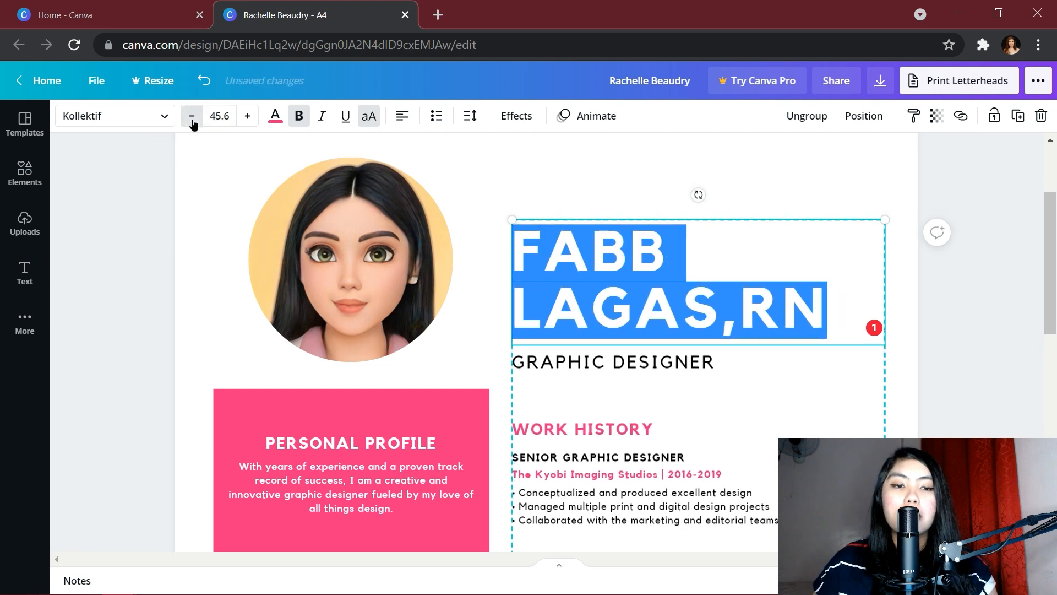
left_click(193, 117)
left_click(192, 117)
left_click(193, 117)
left_click(192, 117)
left_click(192, 117)
left_click(192, 118)
left_click(192, 118)
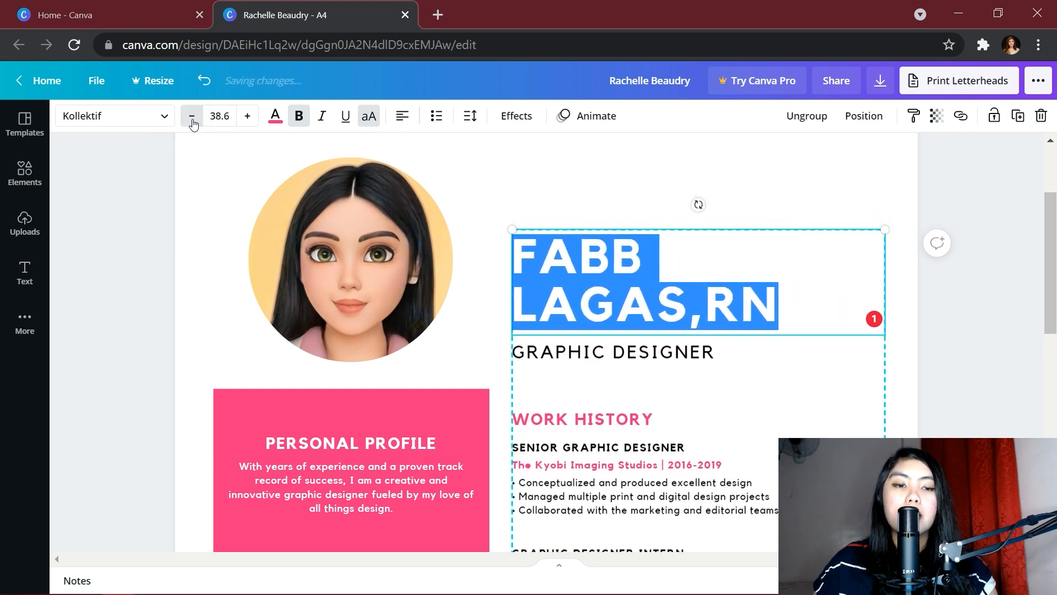
left_click(192, 118)
left_click(193, 117)
left_click(193, 117)
left_click(192, 118)
left_click(193, 117)
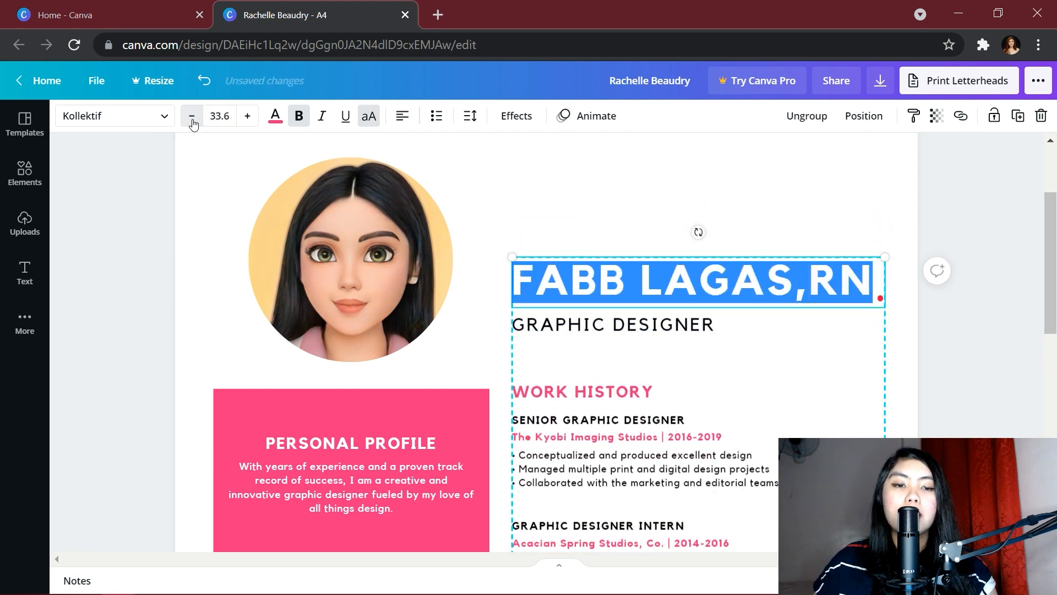
left_click(673, 332)
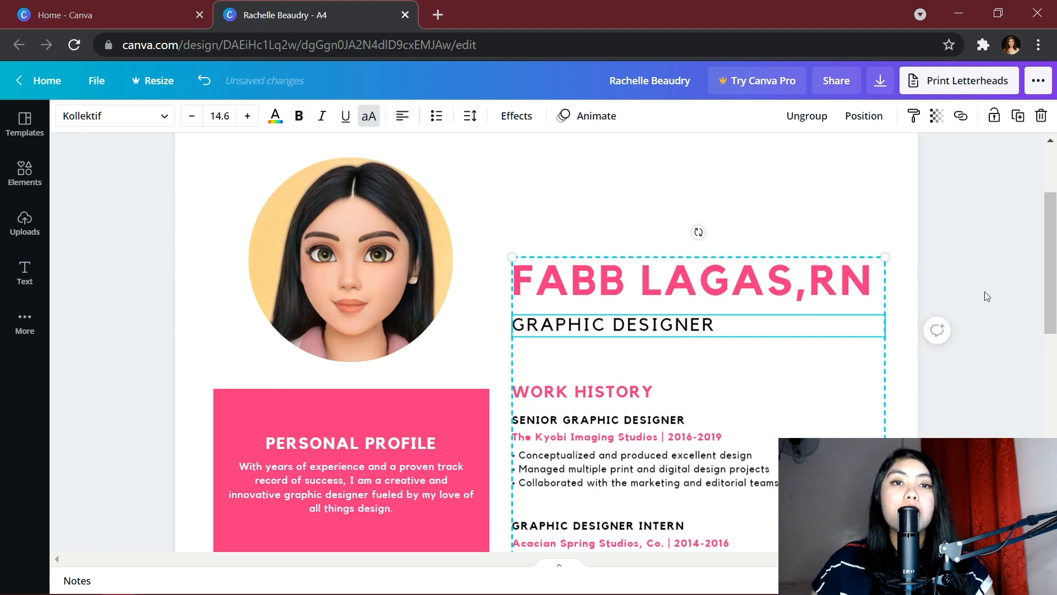
left_click(998, 263)
scroll(741, 286, "down", 3)
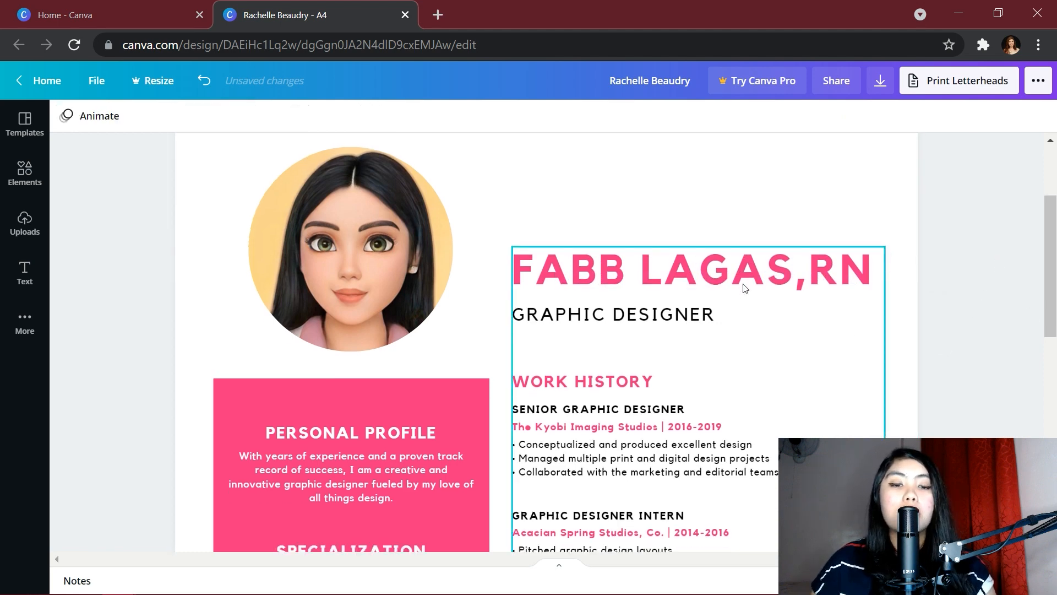
Replace the GRAPHIC DESIGNER subtitle with HEALTHCARE VIRTUAL ASSISTANT
left_click(639, 213)
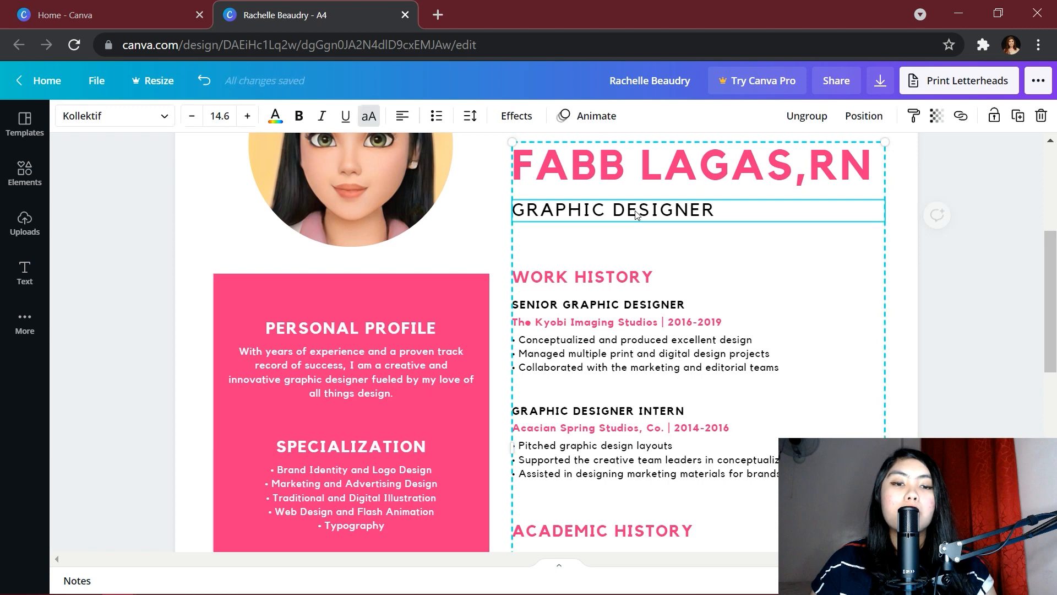
left_click(707, 216)
left_click(706, 215)
left_click(733, 216)
left_click_drag(738, 216, 506, 214)
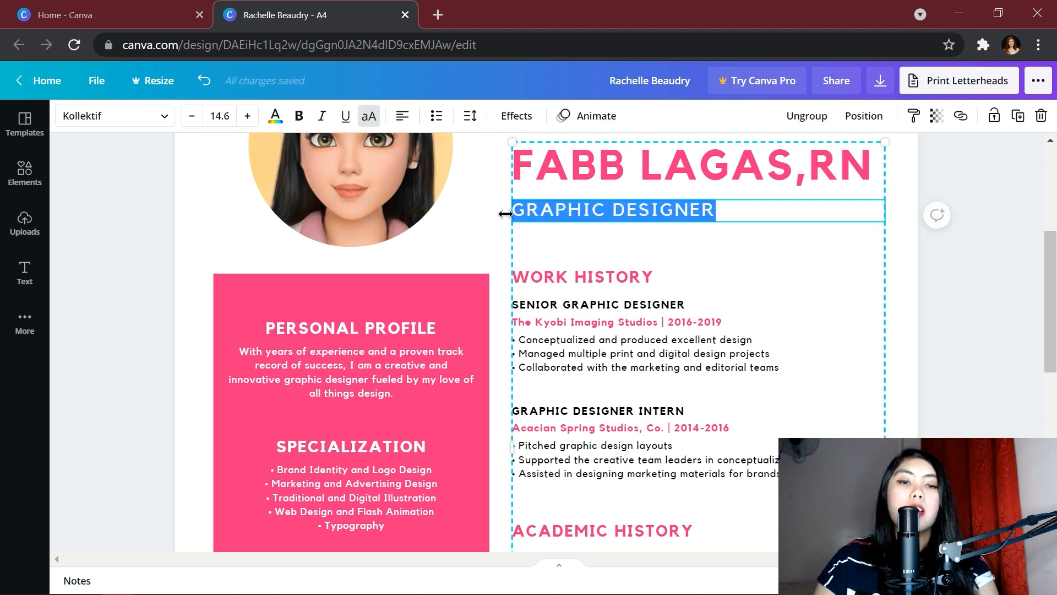
type("HEART")
key("BackSpace")
key("BackSpace")
key("ctrl+a")
type("HE")
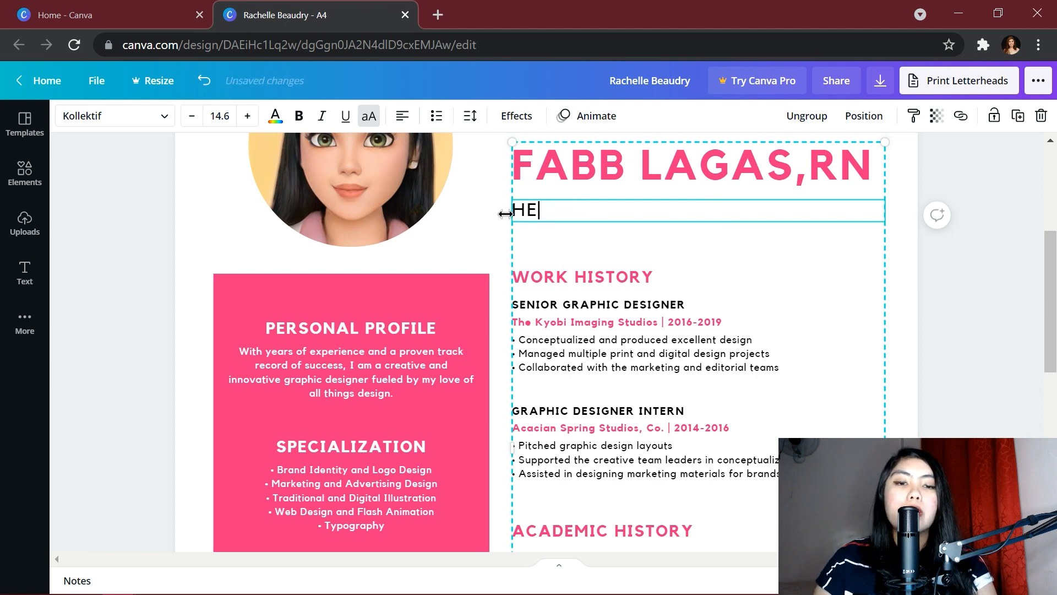
type("ALTHCARE VI")
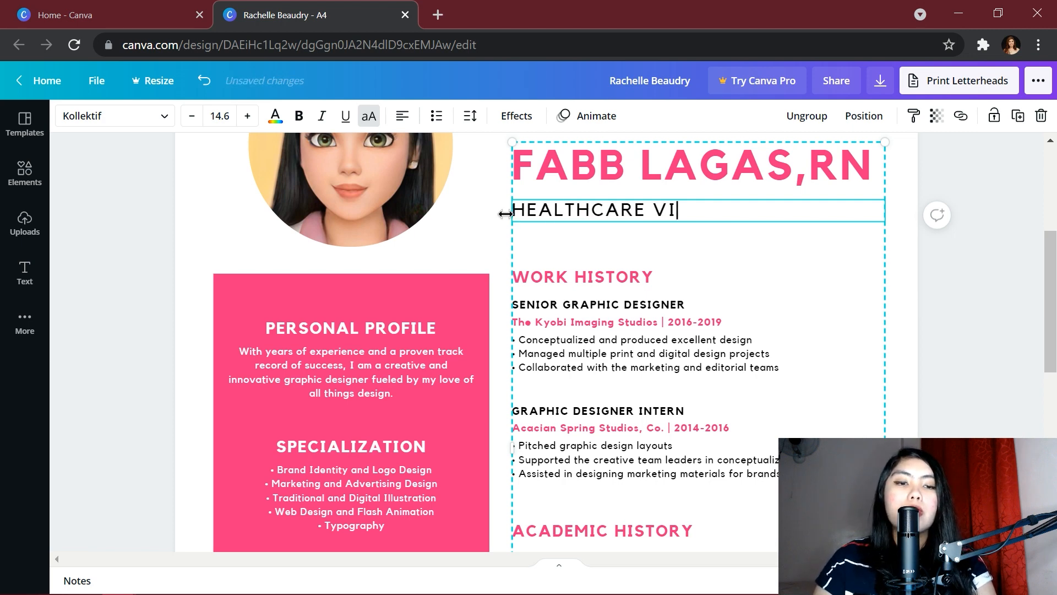
type("RTUAL ASSISA")
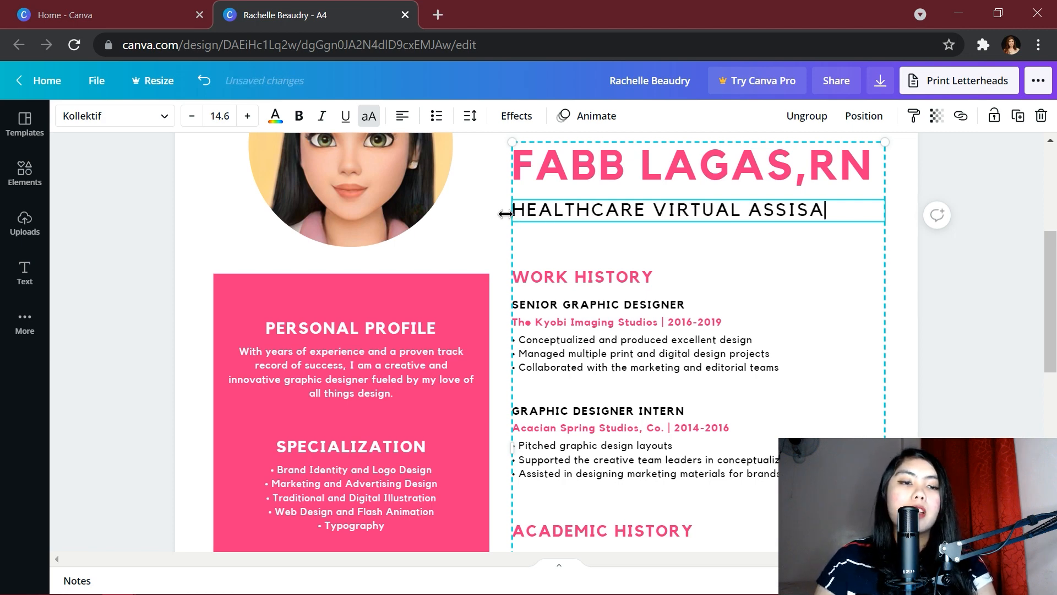
key("BackSpace")
type("TANT")
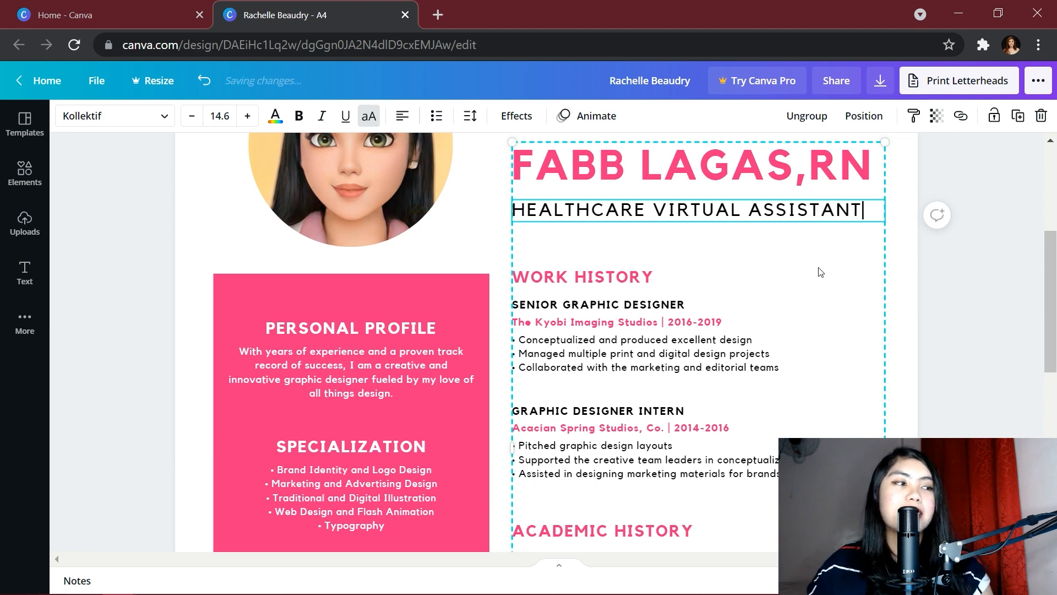
left_click(959, 271)
scroll(958, 271, "down", 2)
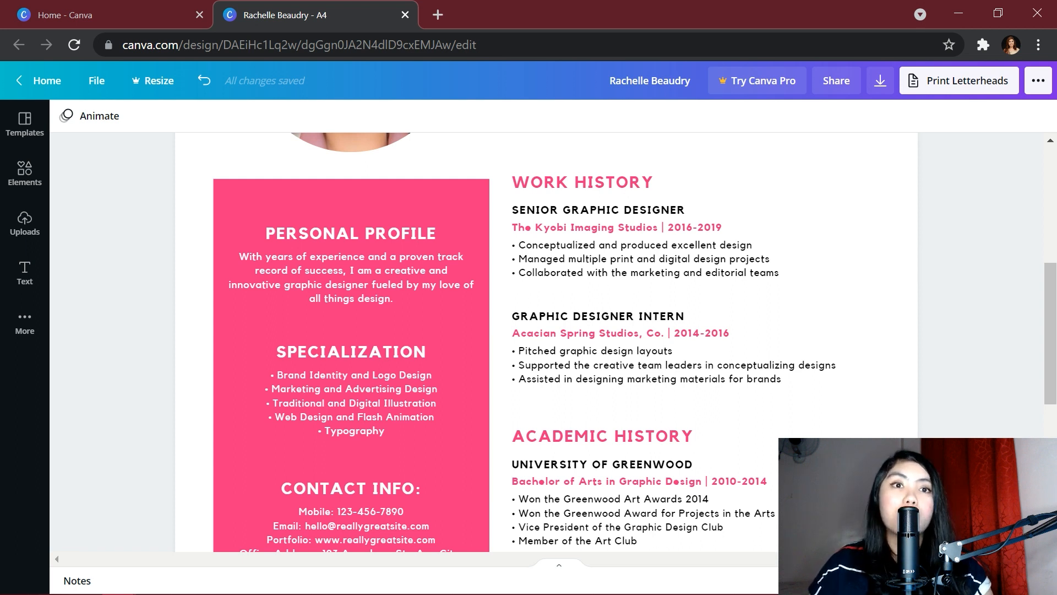
Retitle the first job heading to STAFF NURSE (PEDIATRIC NURSE)
scroll(600, 181, "down", 1)
left_click(594, 185)
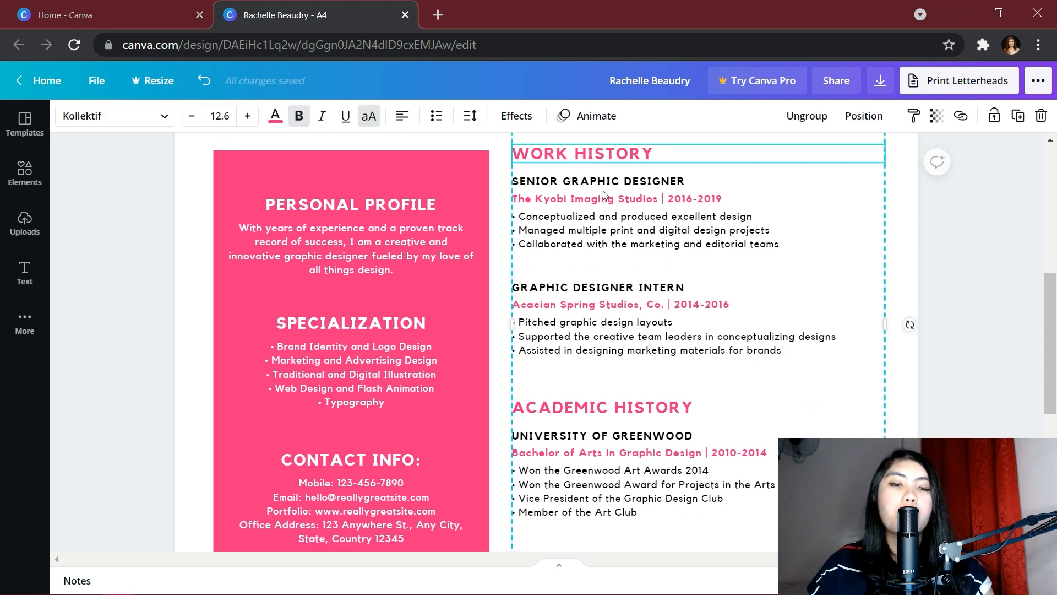
left_click(591, 187)
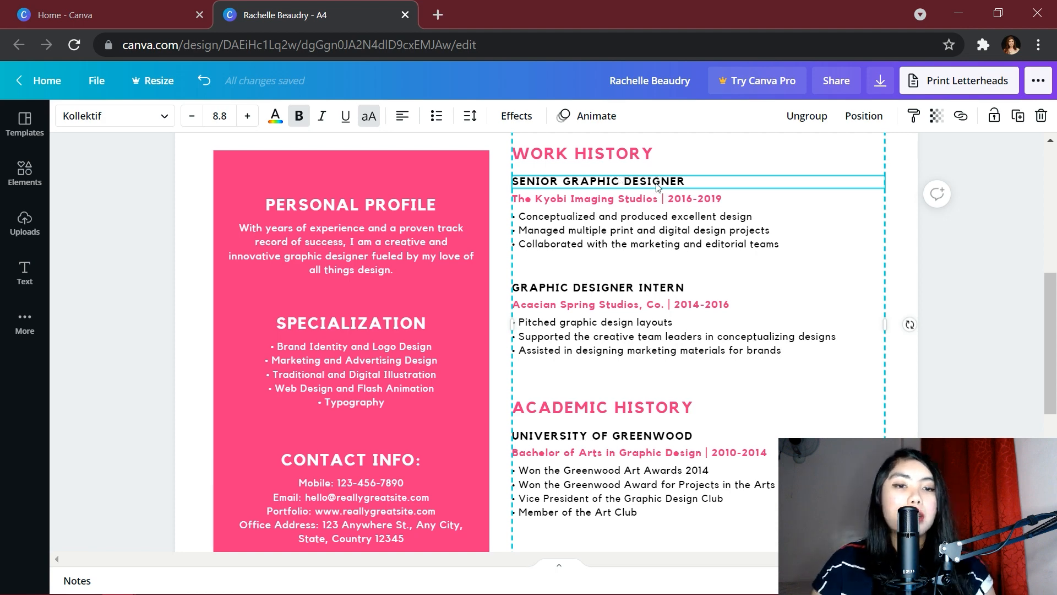
double_click(657, 185)
type("STAF")
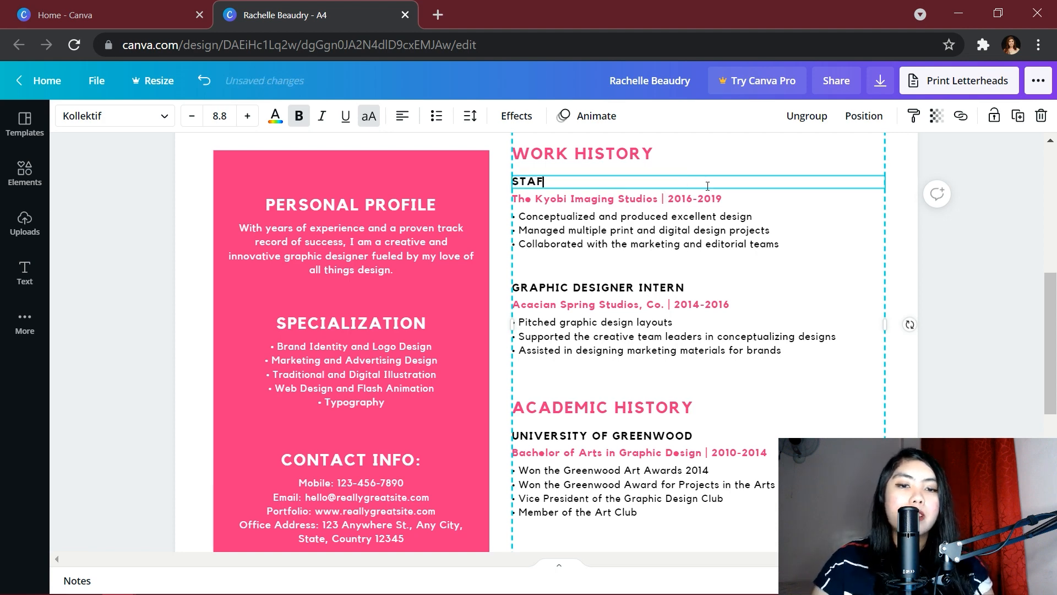
type("F NURSE")
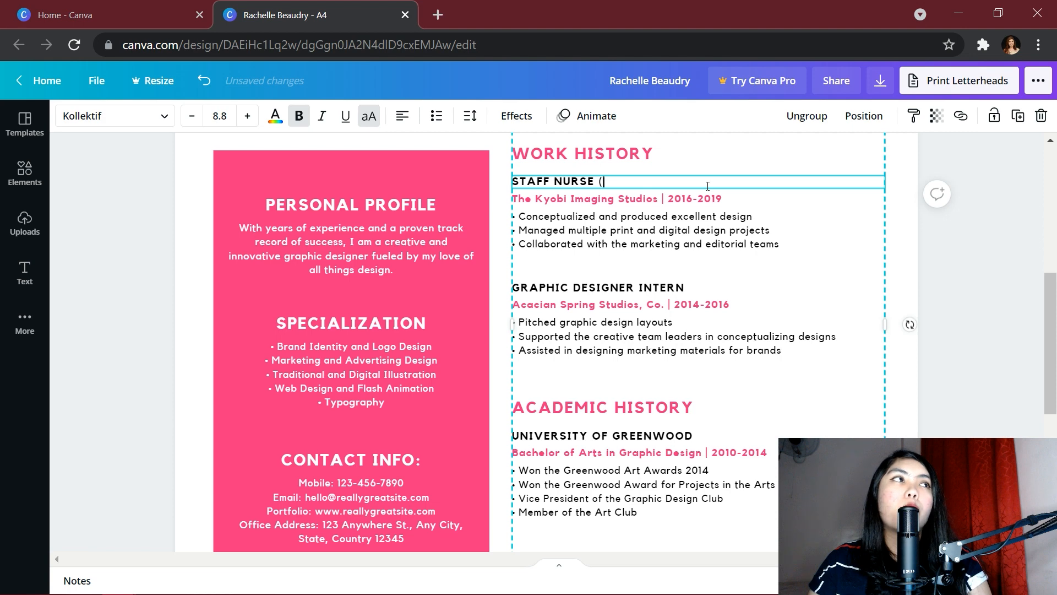
type("(PEDIATRIC NURSE)")
Change the company line to PHILIPPINE CHILDREN'S MEDICAL CENTER with dates 2018-2020
left_click(642, 199)
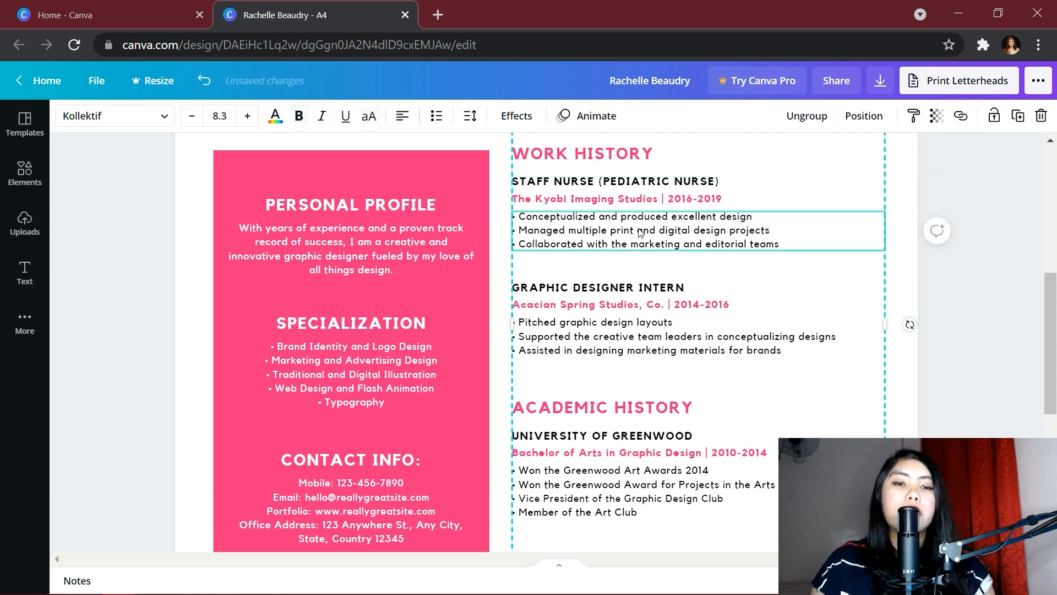
key("shift+Home")
left_click(660, 201, "shift")
type("P")
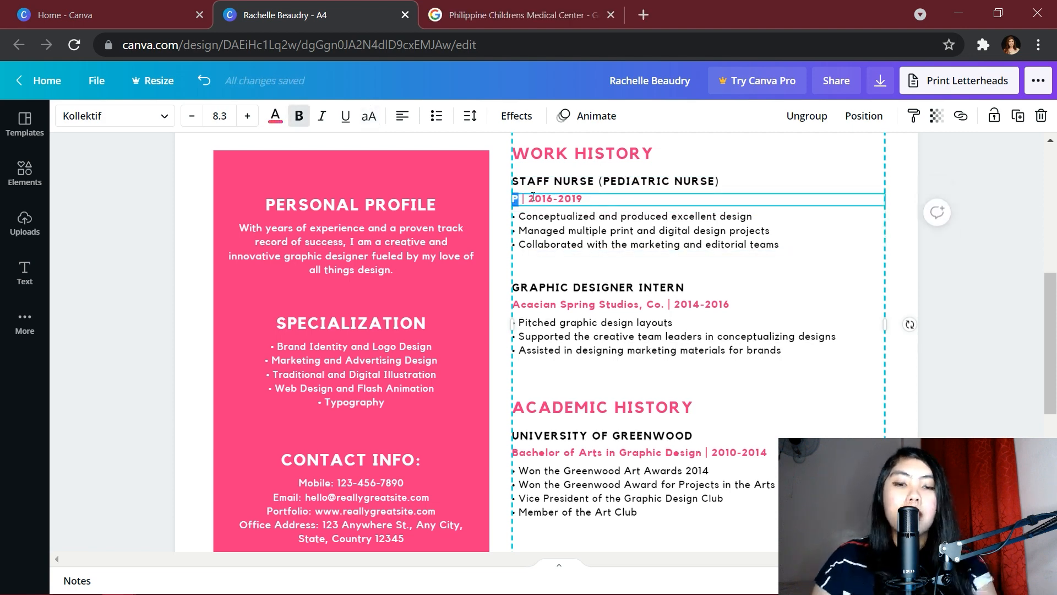
type("HILIPPINE")
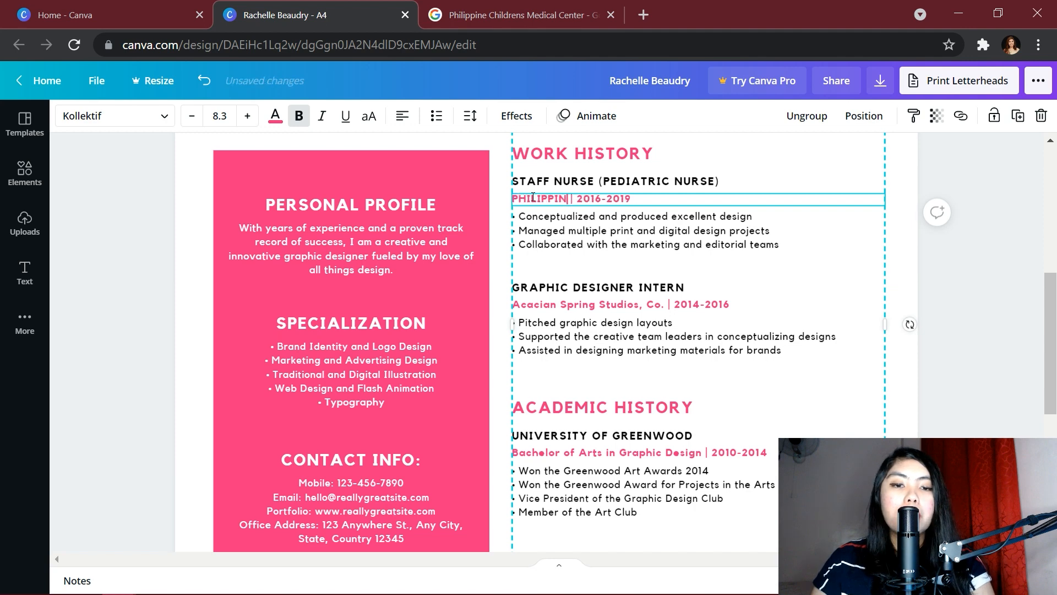
type(" CHILDREN")
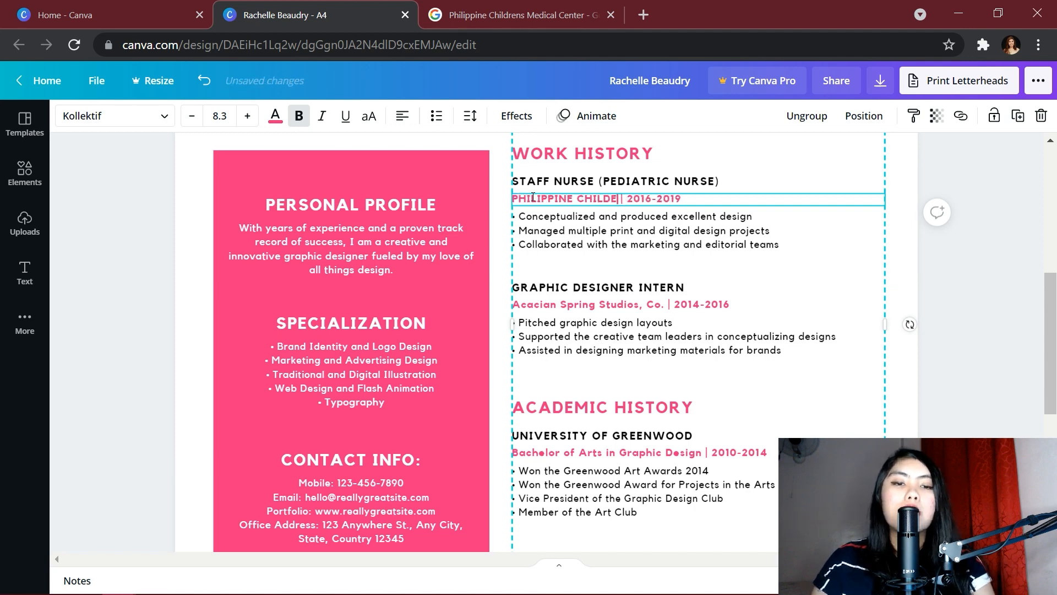
type("\"S")
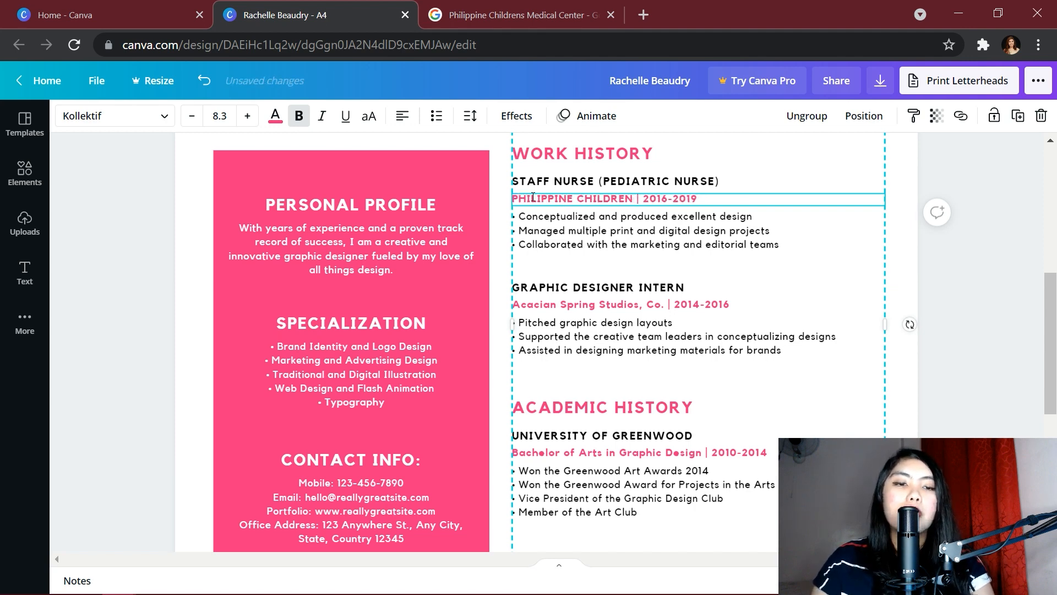
key("BackSpace")
key("BackSpace")
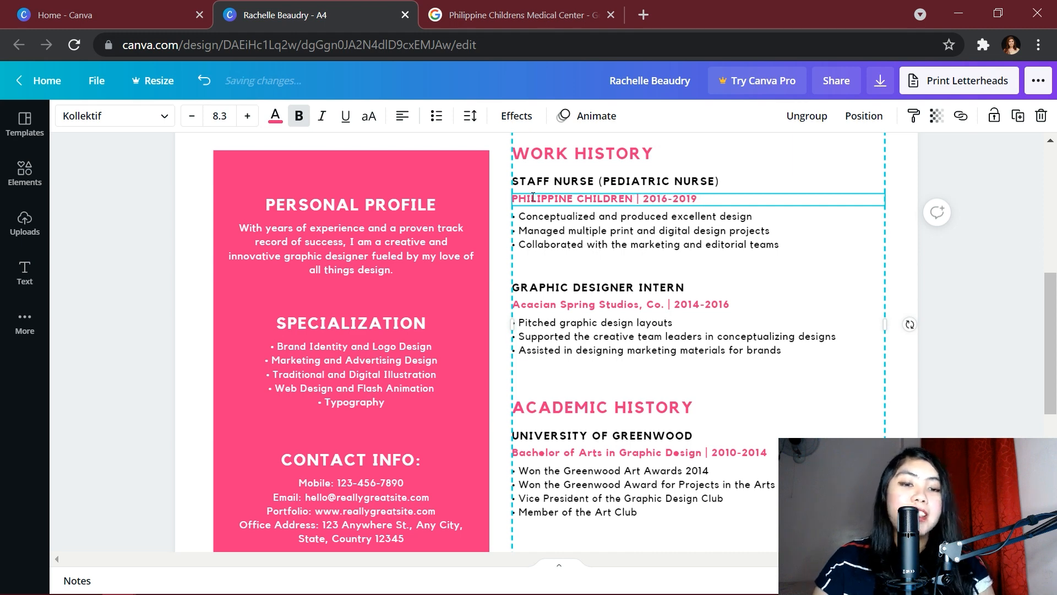
type("'S MEDICAL C")
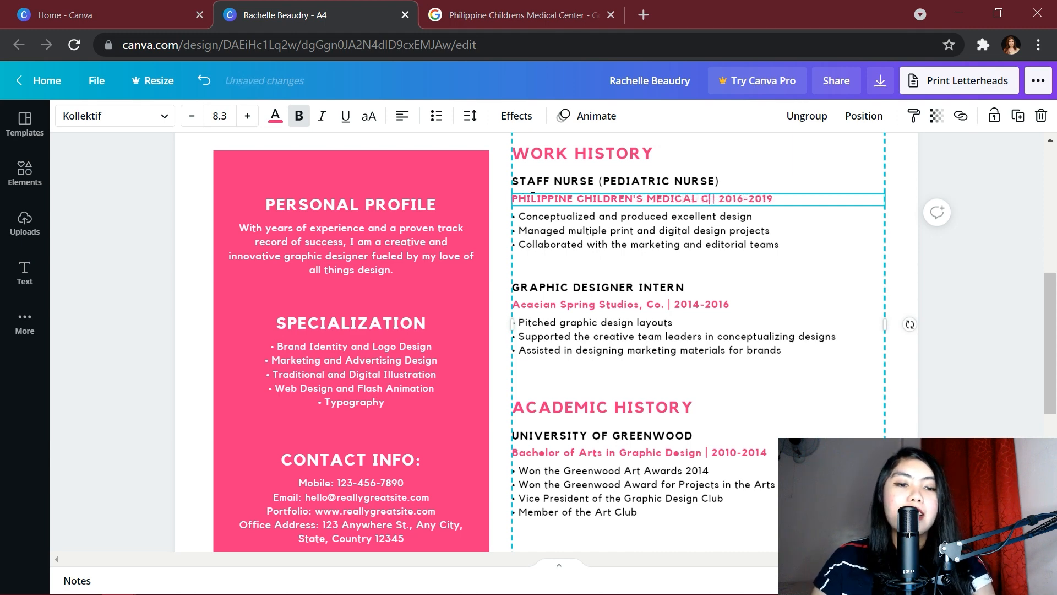
type("ENTER")
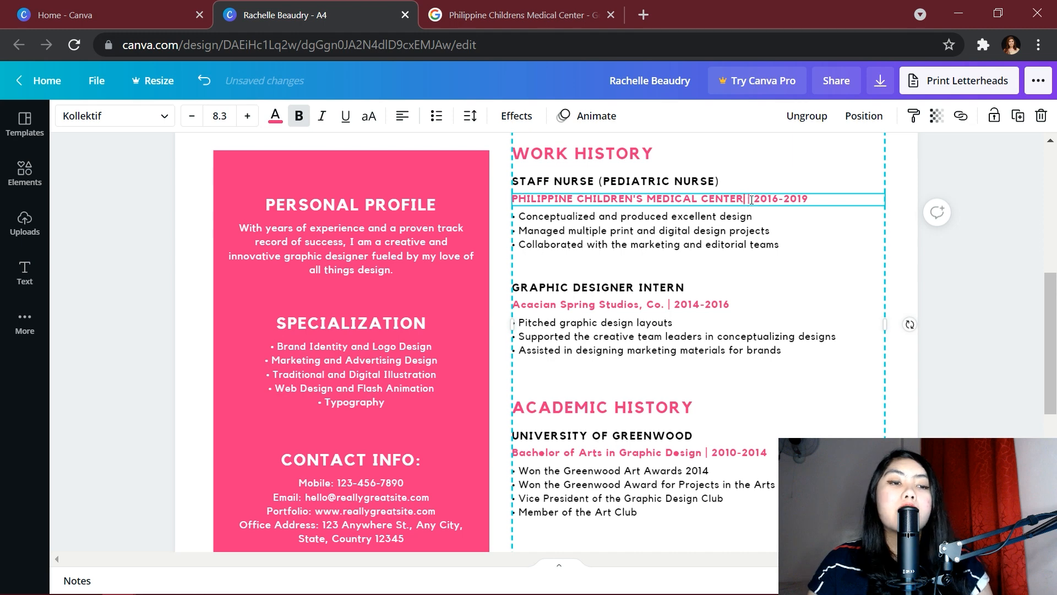
double_click(814, 199)
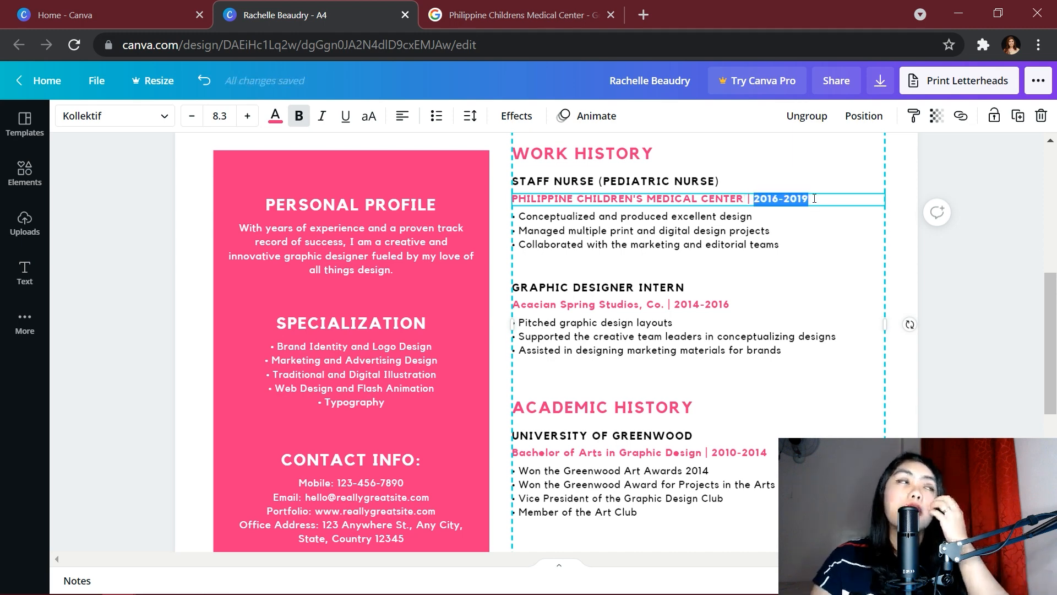
type("2018-2020")
key("Escape")
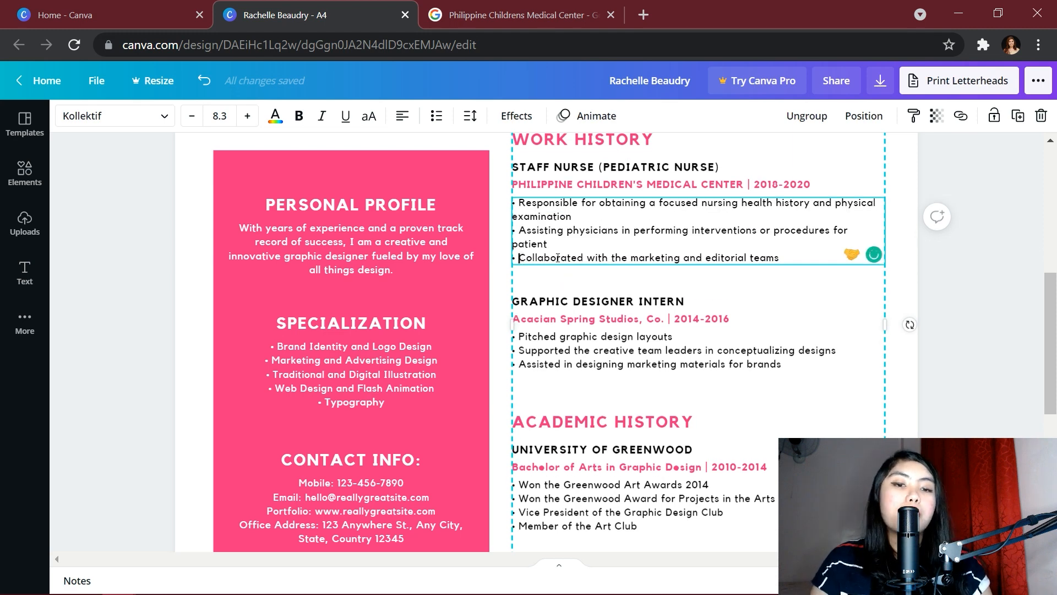
Replace the design duty bullets with nursing duties such as documenting relevant information
triple_click(793, 257)
type("Do")
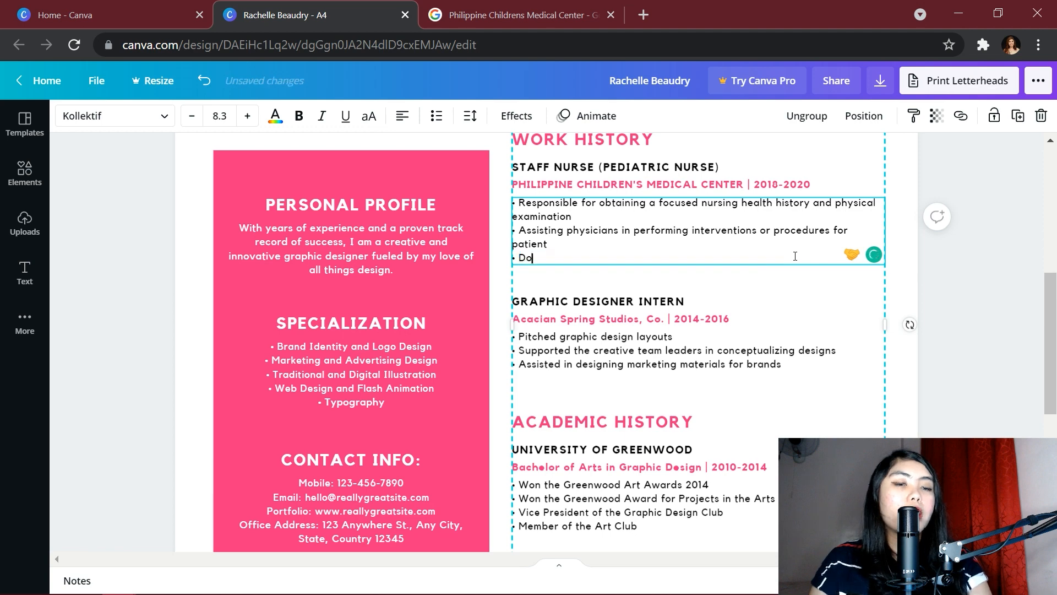
type("cument ")
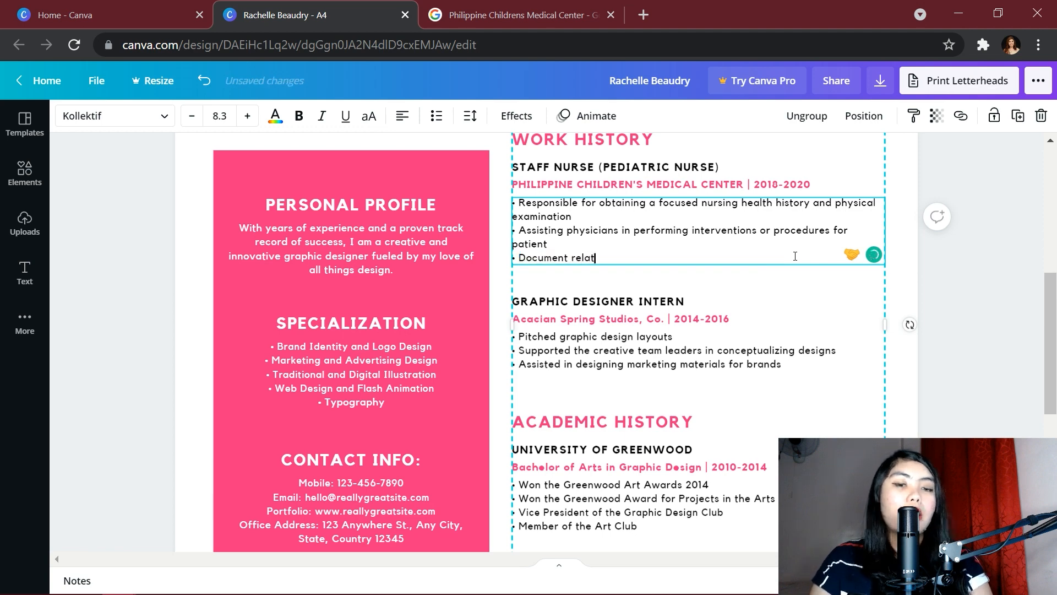
type("relavant info")
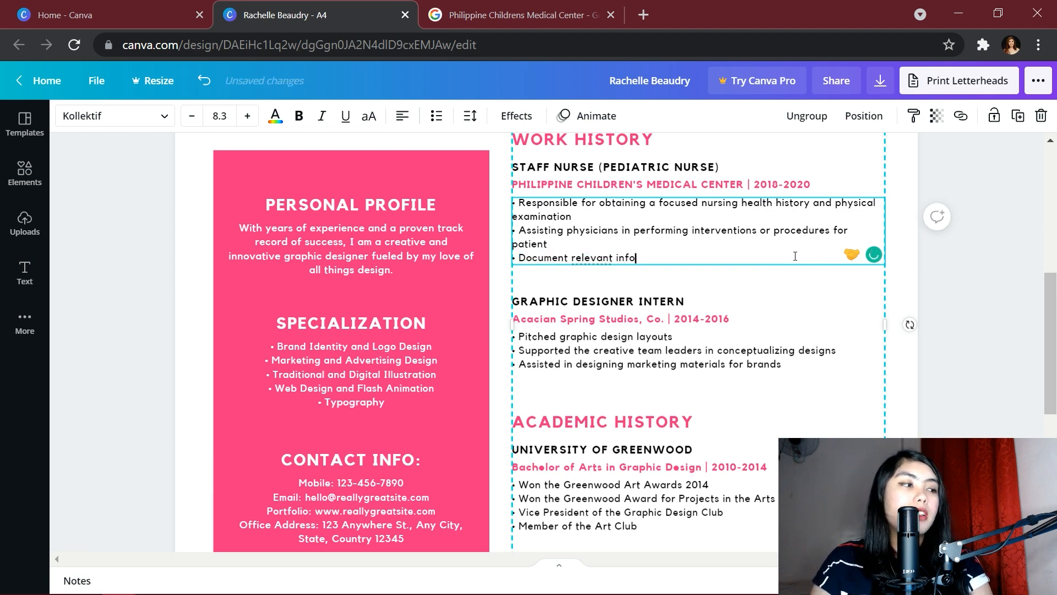
type("rmation pertinent to patient care")
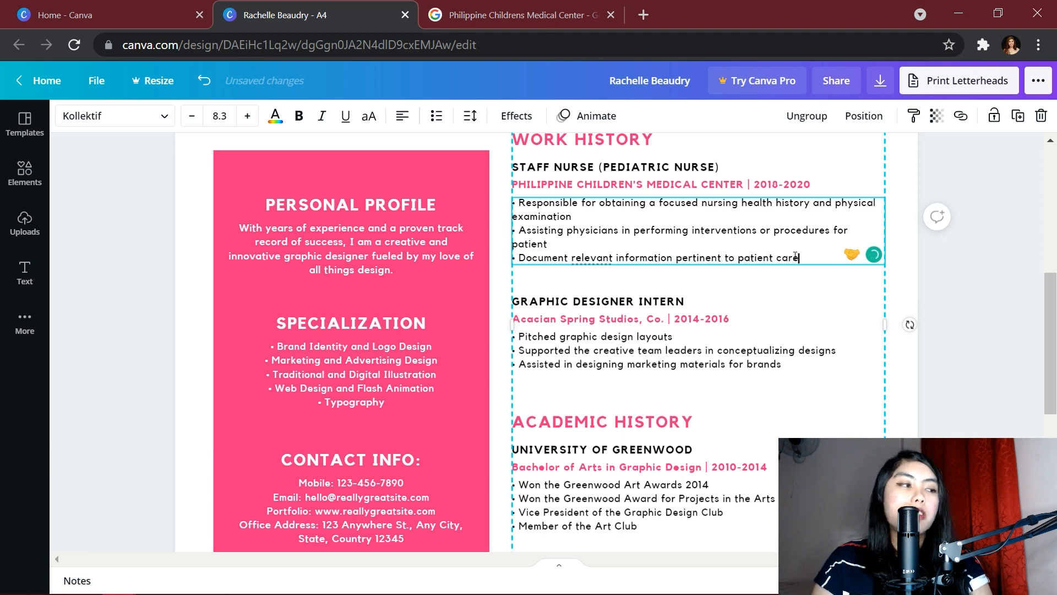
left_click(698, 353)
scroll(698, 353, "up", 2)
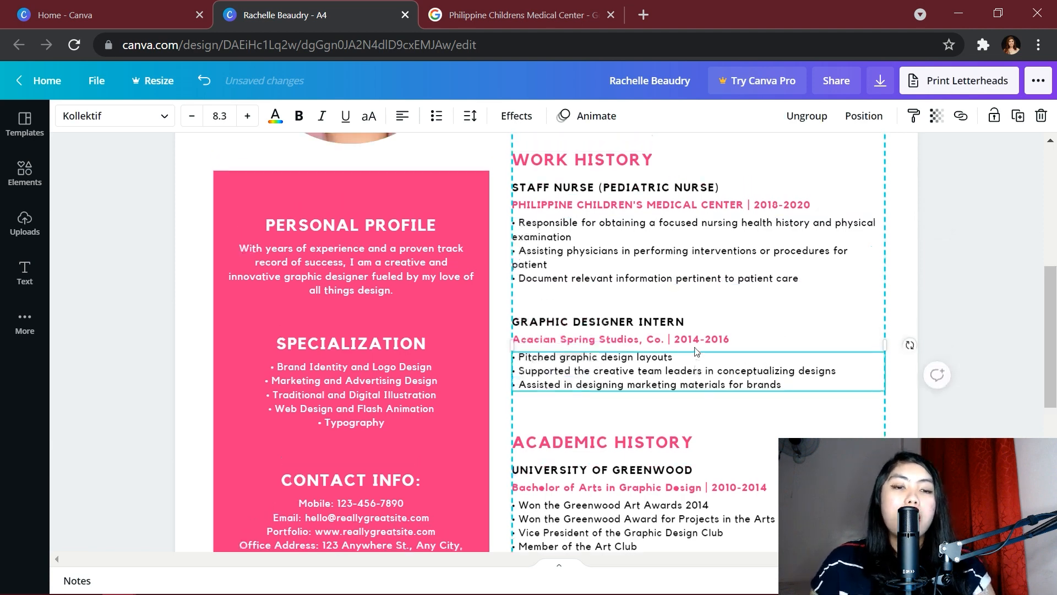
scroll(698, 353, "down", 2)
left_click(553, 274)
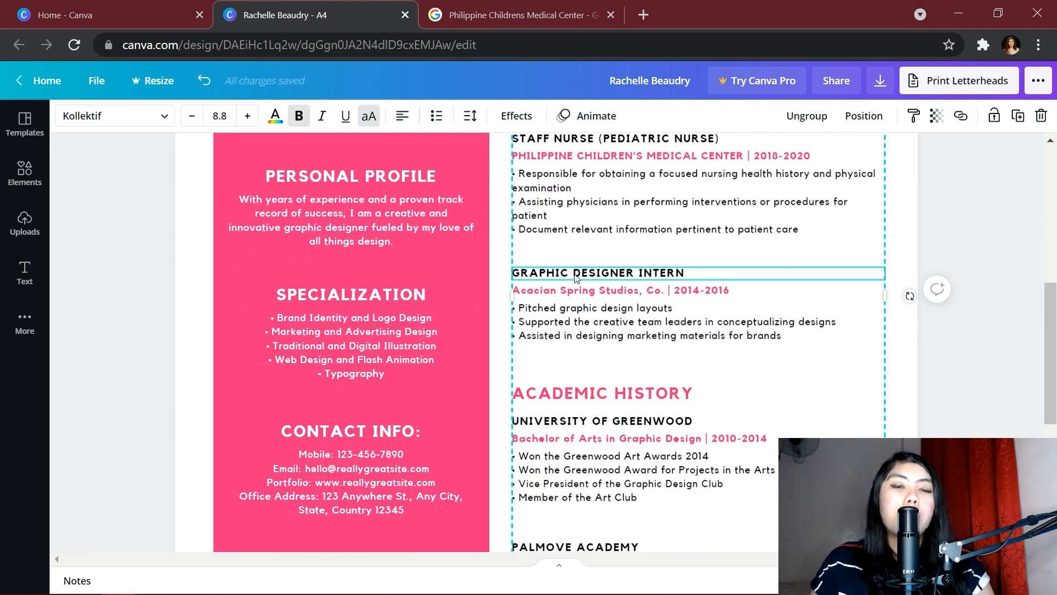
scroll(577, 277, "up", 2)
scroll(626, 270, "down", 1)
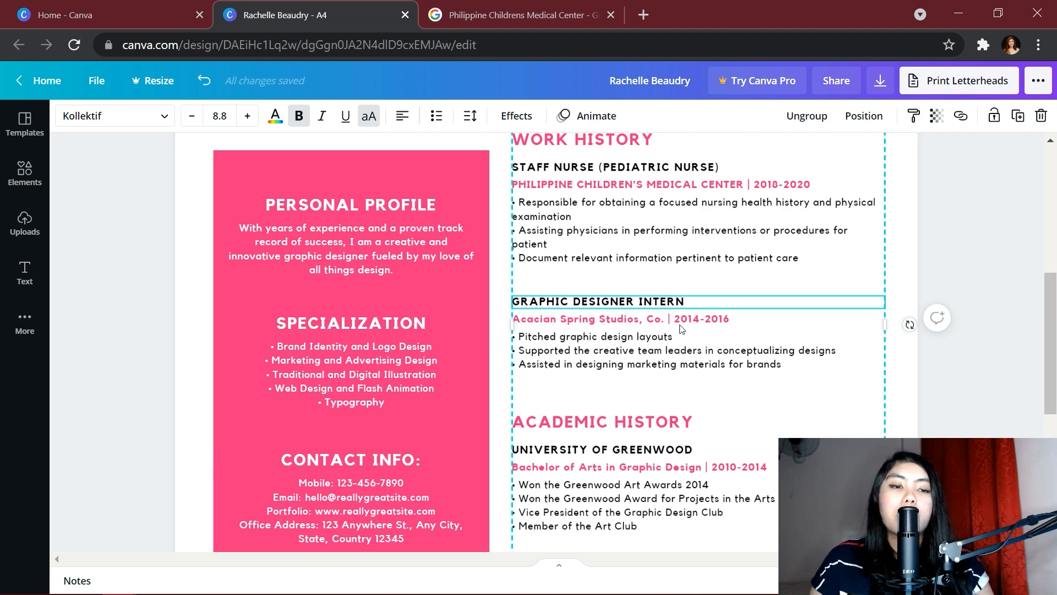
scroll(686, 328, "down", 2)
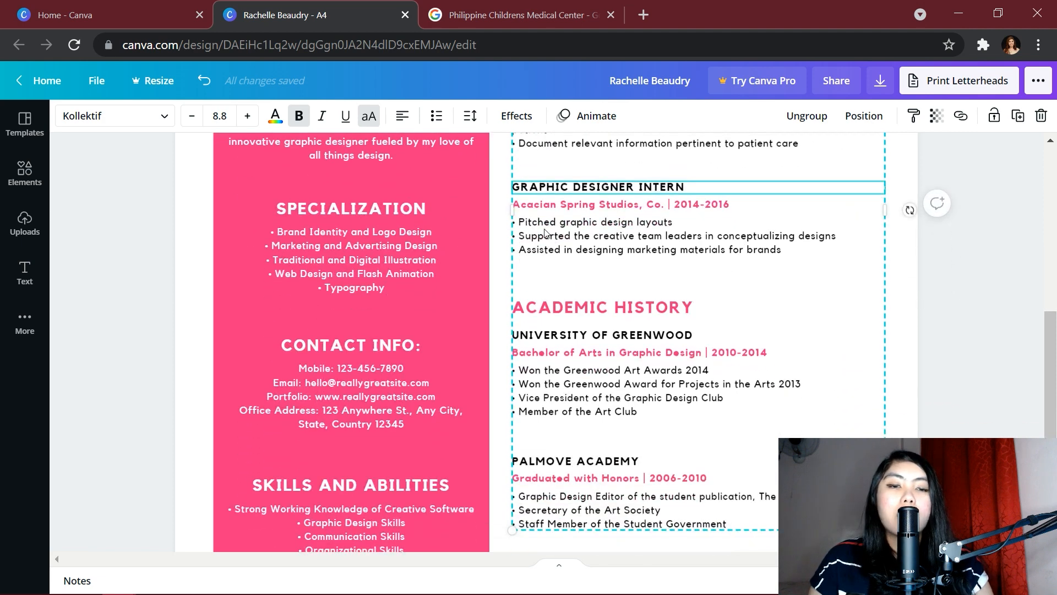
scroll(590, 230, "up", 2)
scroll(682, 324, "down", 3)
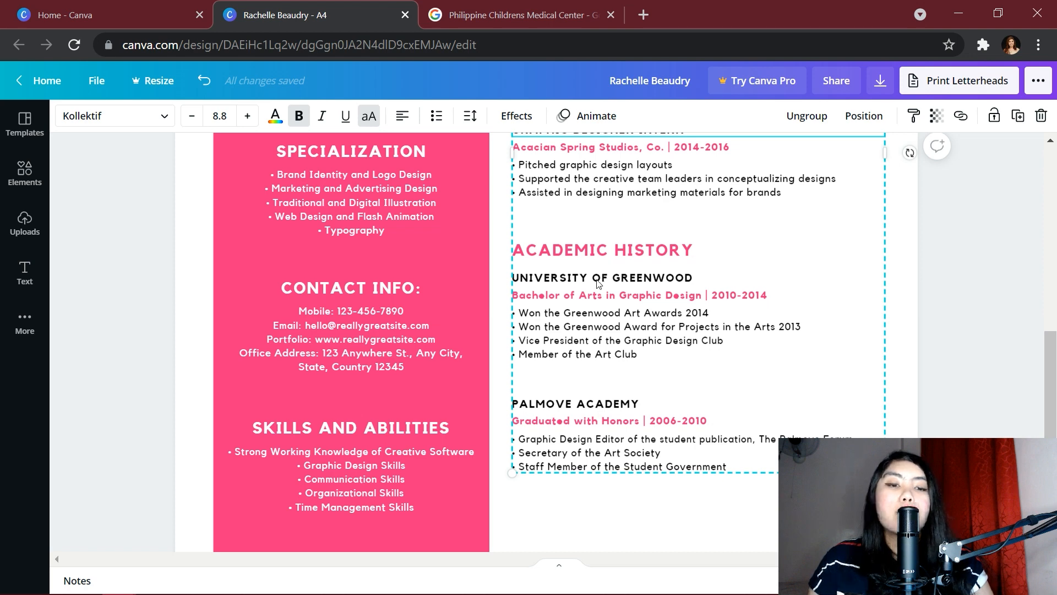
Rename the university heading from GREENWOOD to SANTO TOMAS
left_click(598, 282)
left_click(630, 279)
left_click(631, 279)
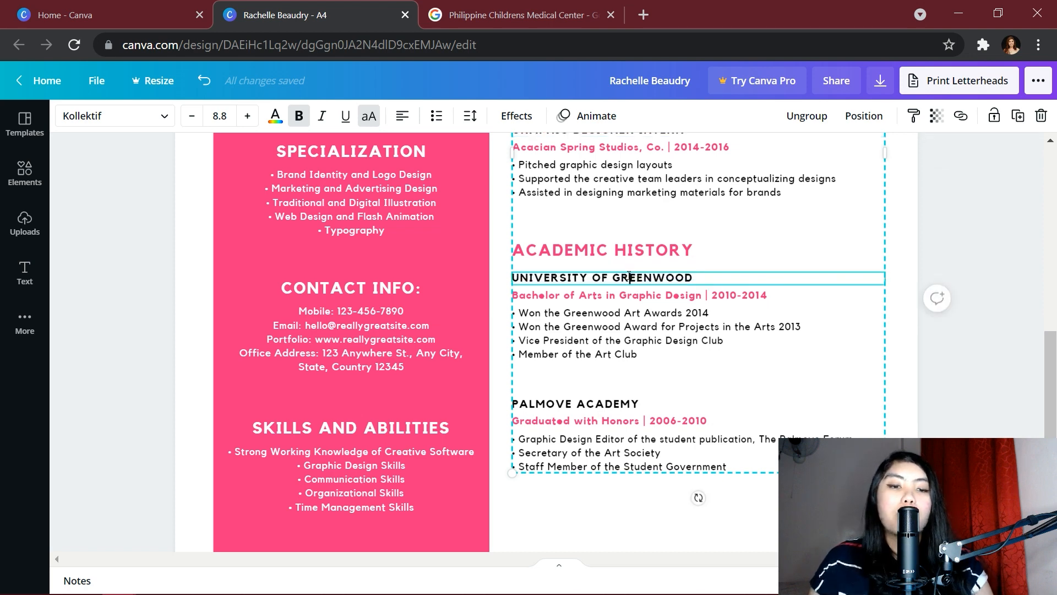
left_click_drag(612, 278, 697, 278)
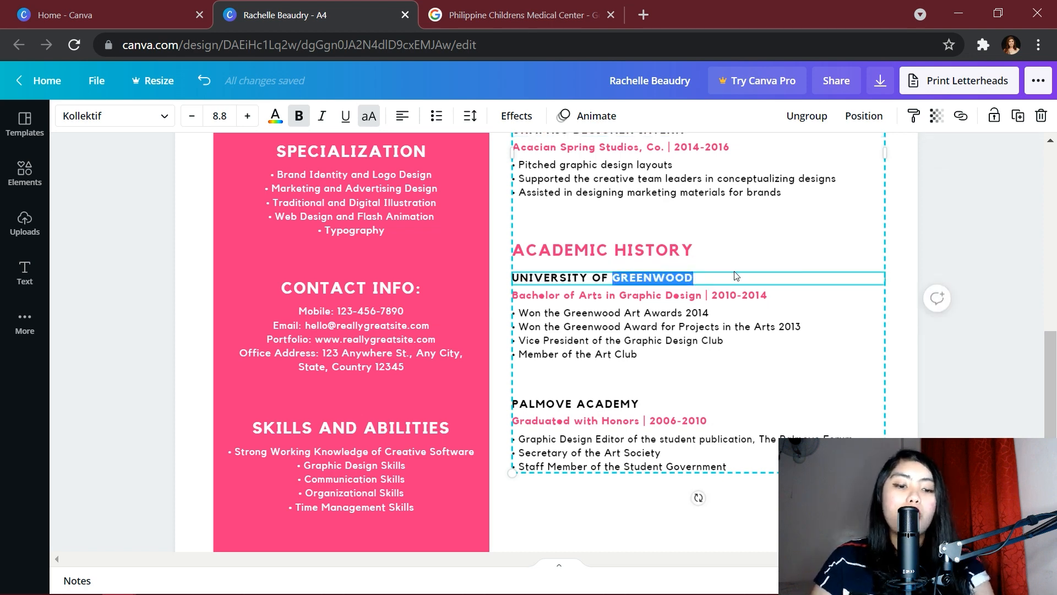
type("SANTO TOMAS")
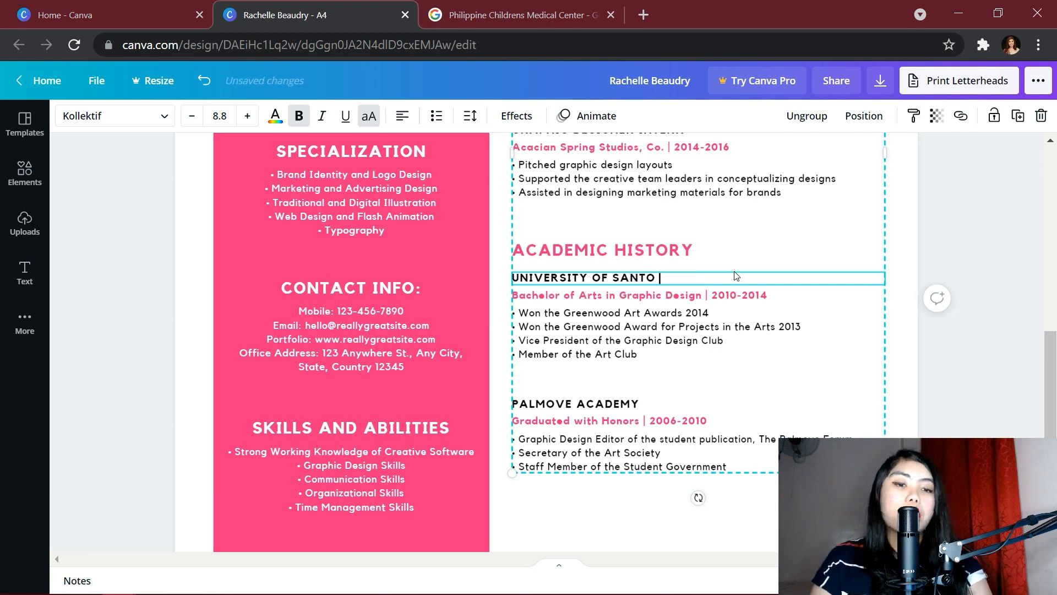
Change the degree line to Bachelor of Science in Nursing, 2013-2017
left_click(655, 297)
left_click(655, 297)
left_click(655, 298)
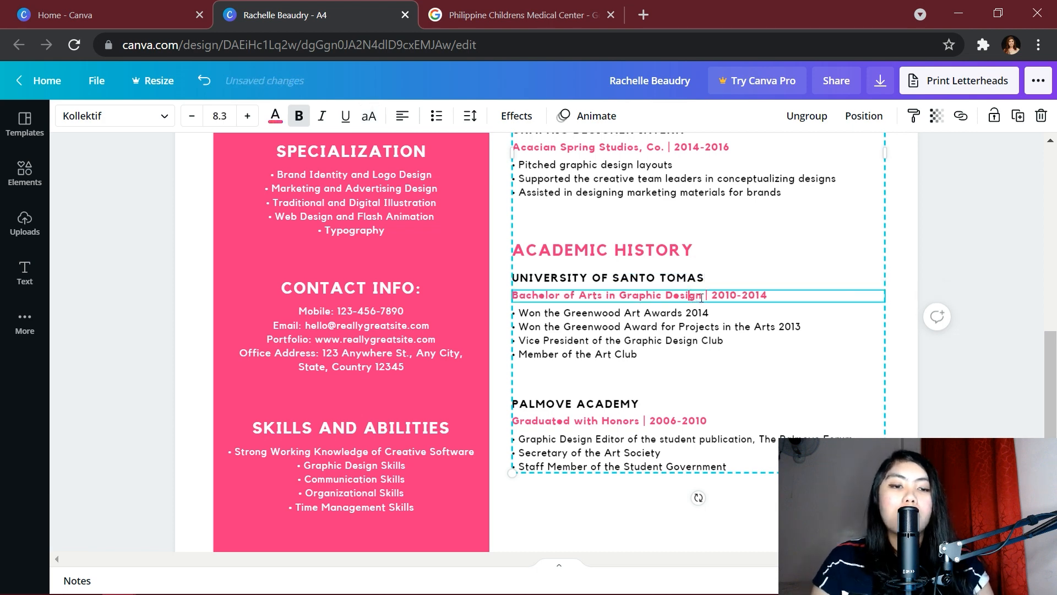
left_click_drag(702, 296, 579, 298)
type("Science i")
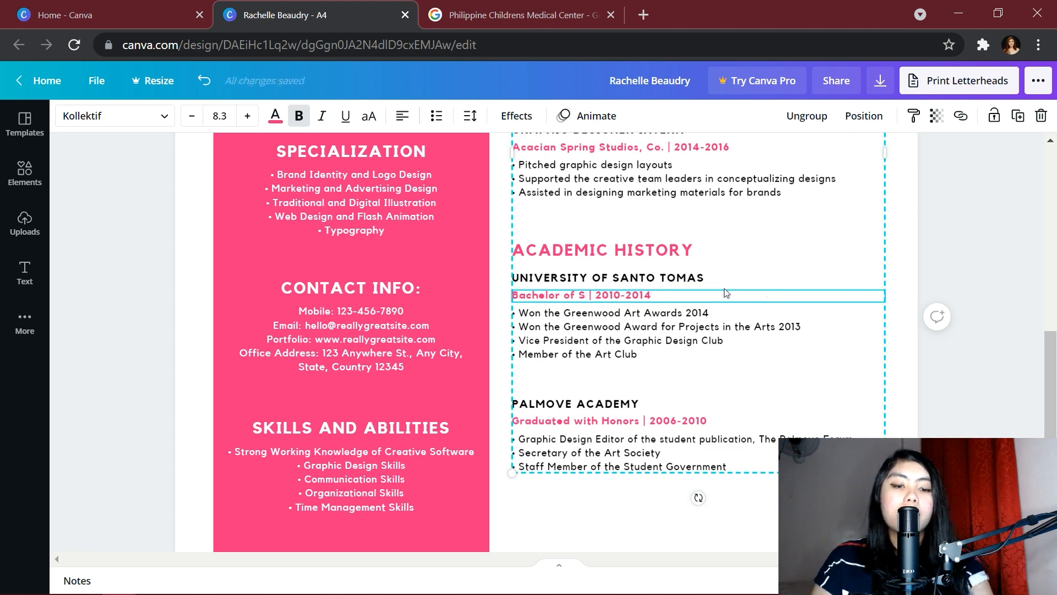
type("n Nursing")
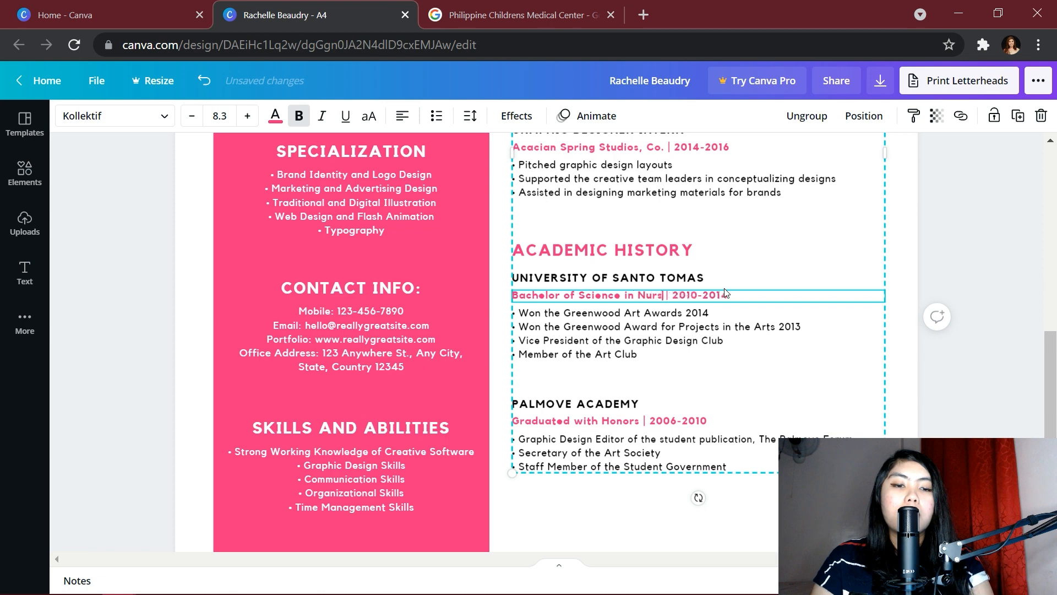
left_click(714, 295)
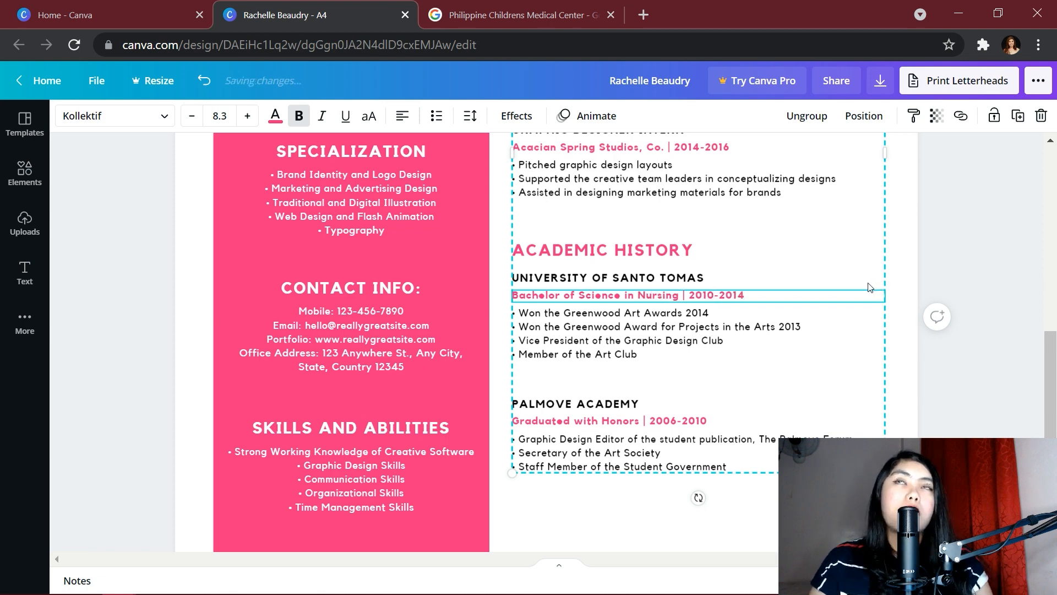
key("BackSpace")
type("3")
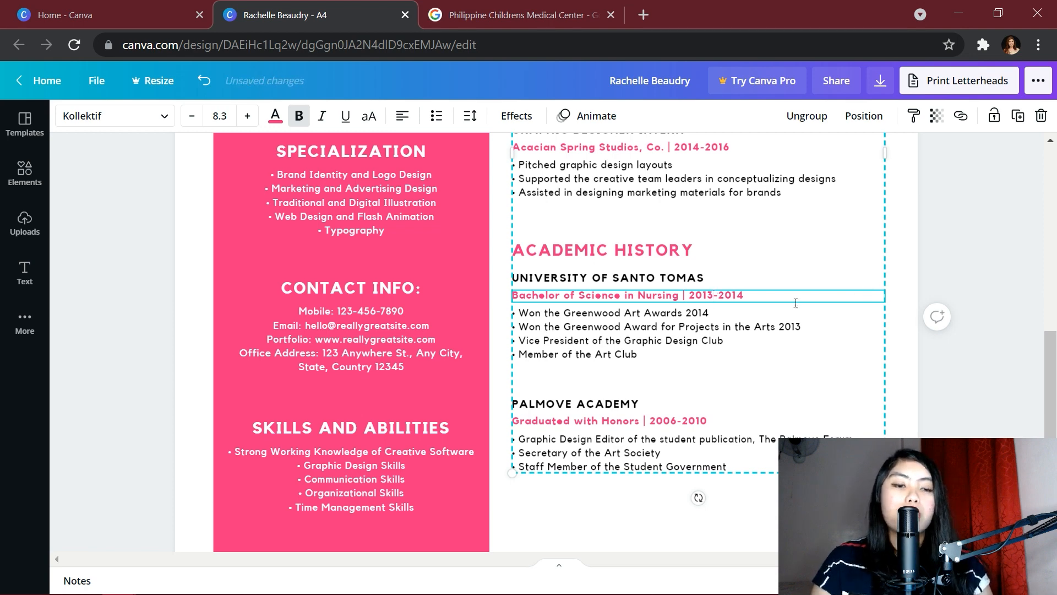
left_click(776, 299)
key("BackSpace")
type("7")
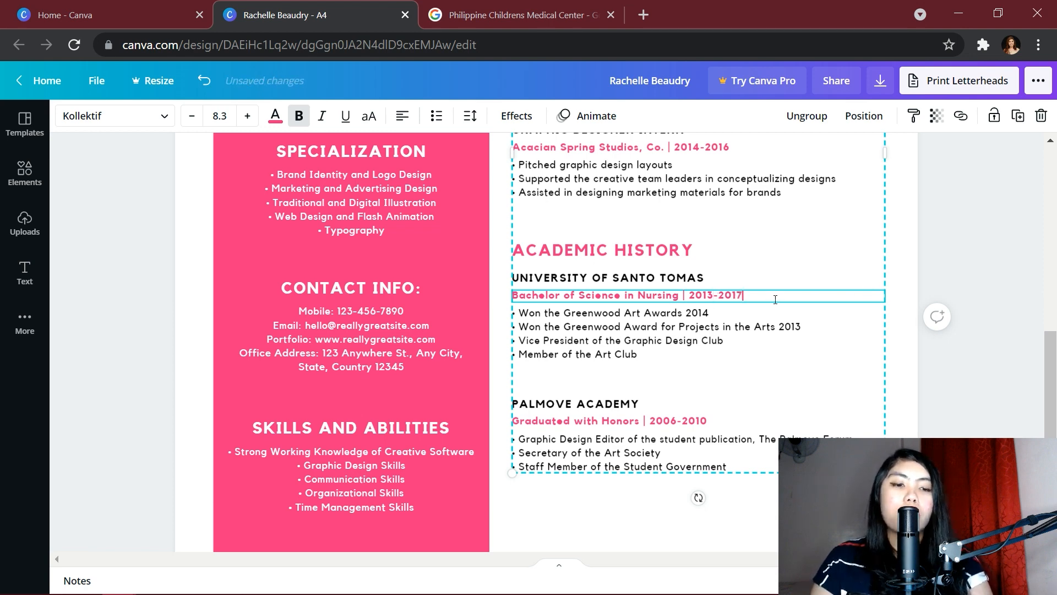
Replace the first education bullet with College Scholar A.Y. 2016-2017
left_click(708, 357)
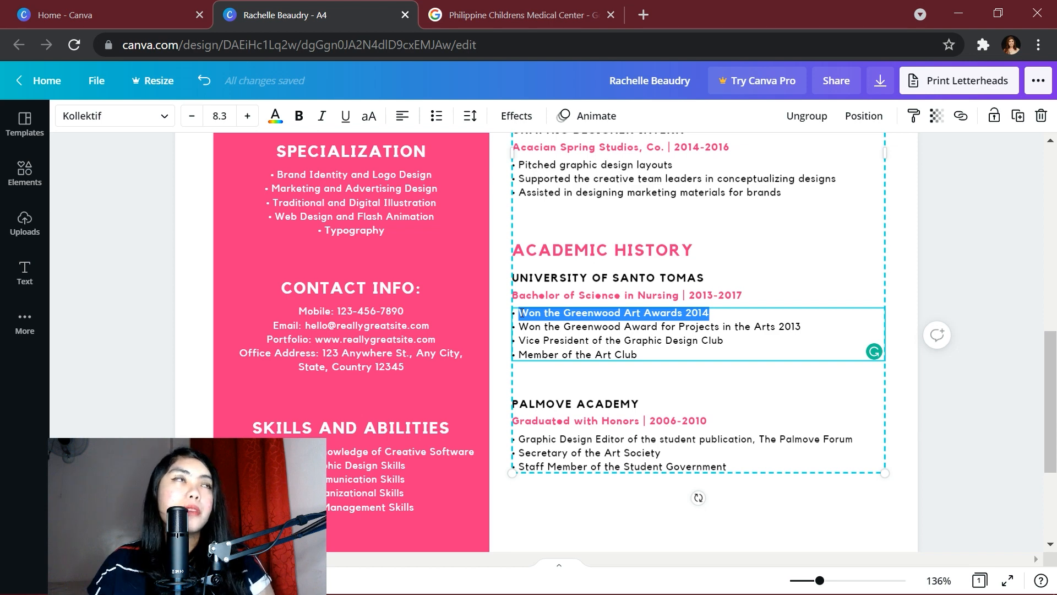
type("College Sc")
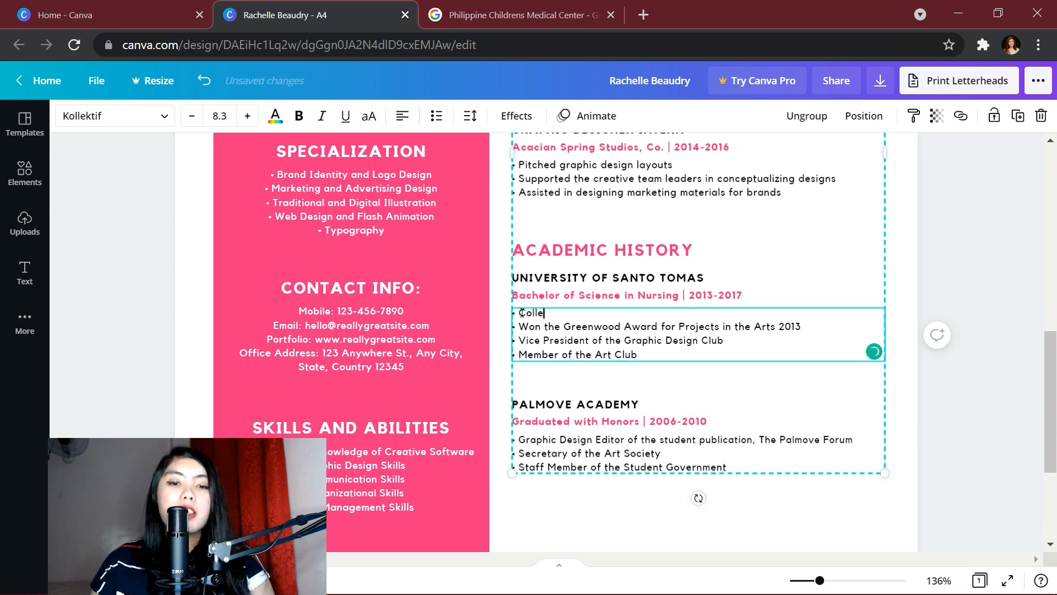
type("holar A.Y. 2016-2017")
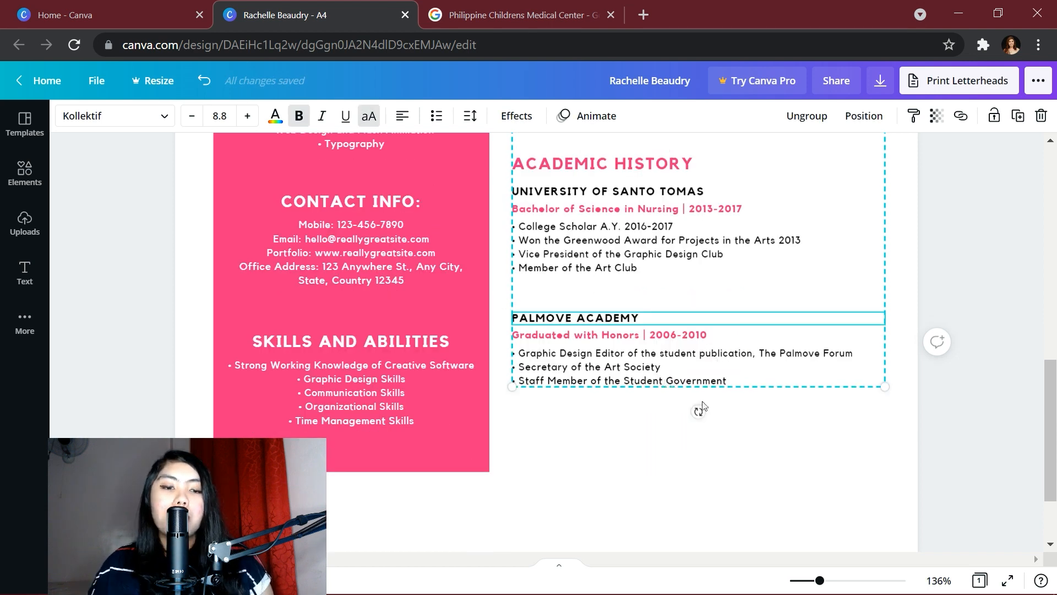
double_click(629, 318)
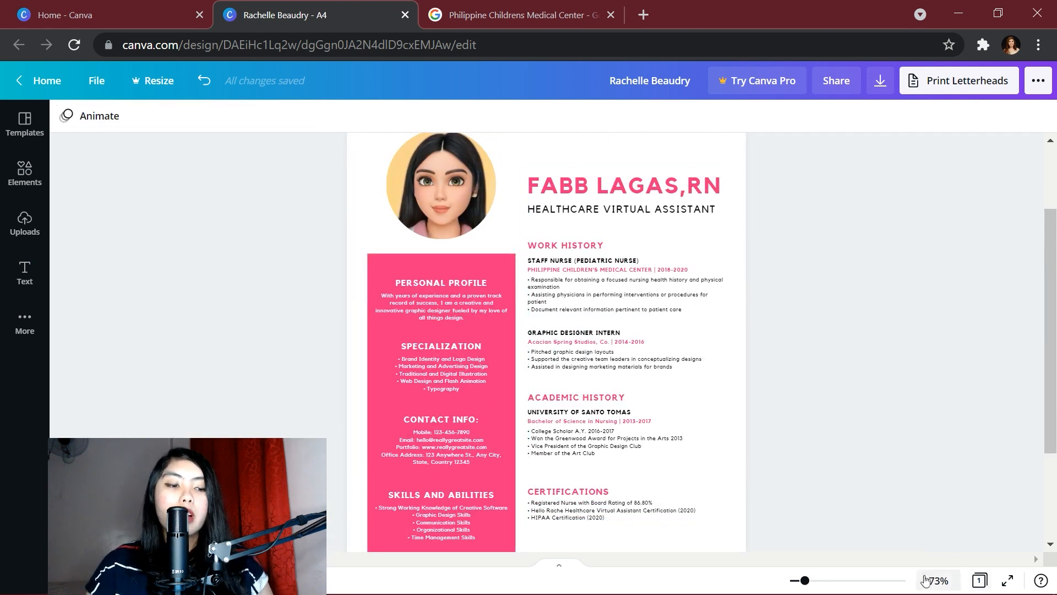
Zoom to 164% and paste the 24-year-old Registered Nurse summary into Personal Profile
left_click_drag(805, 580, 827, 585)
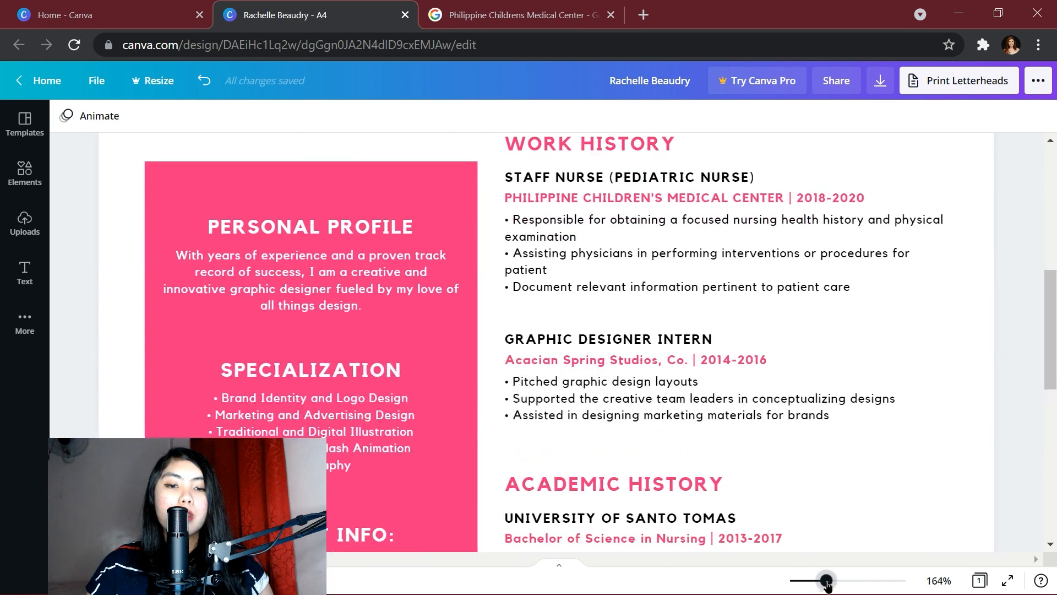
scroll(320, 345, "down", 1)
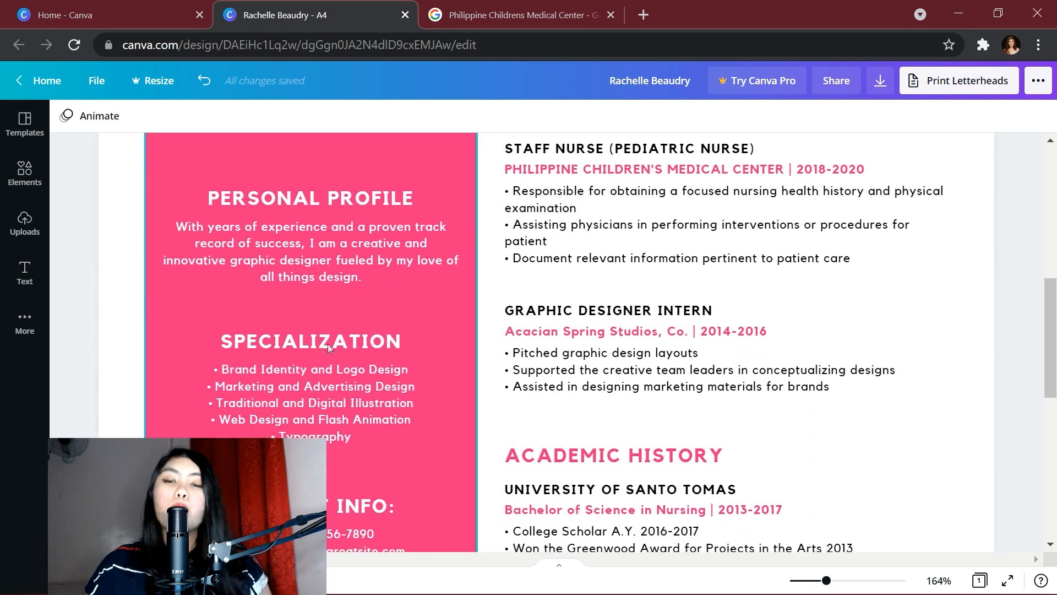
double_click(270, 247)
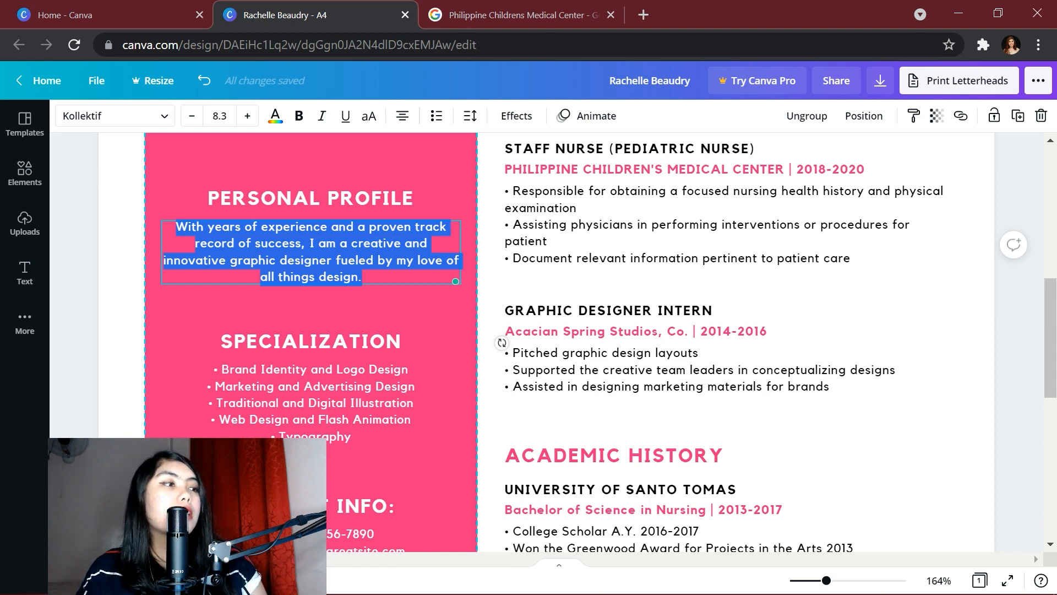
type("a goal-oriented 24-year-old Registered Nurse with experience in both clinical and nursing research driven to provide the utmost quality medical scribing and administrative services")
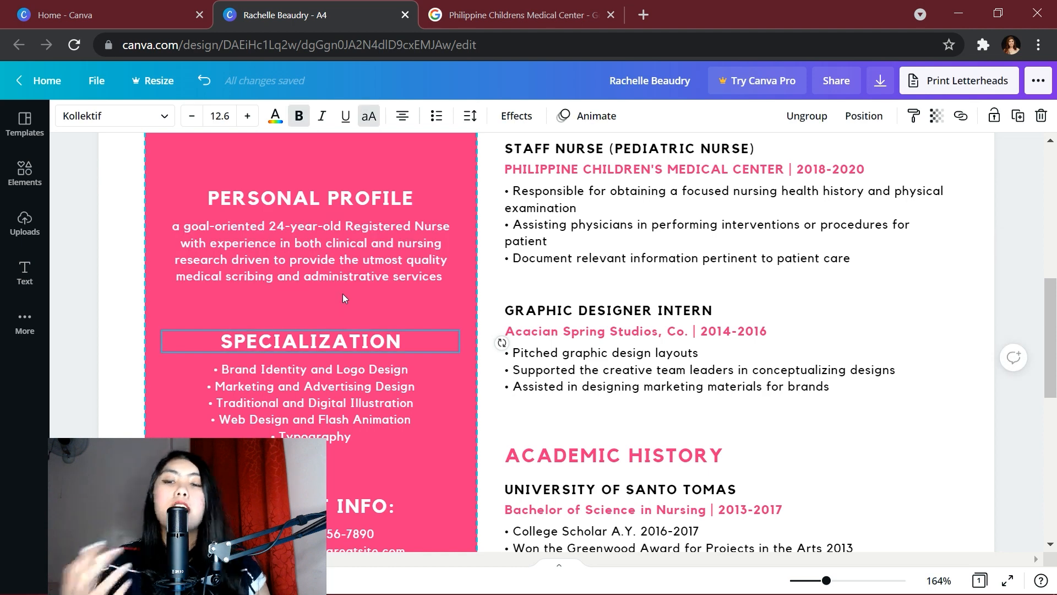
left_click(161, 297)
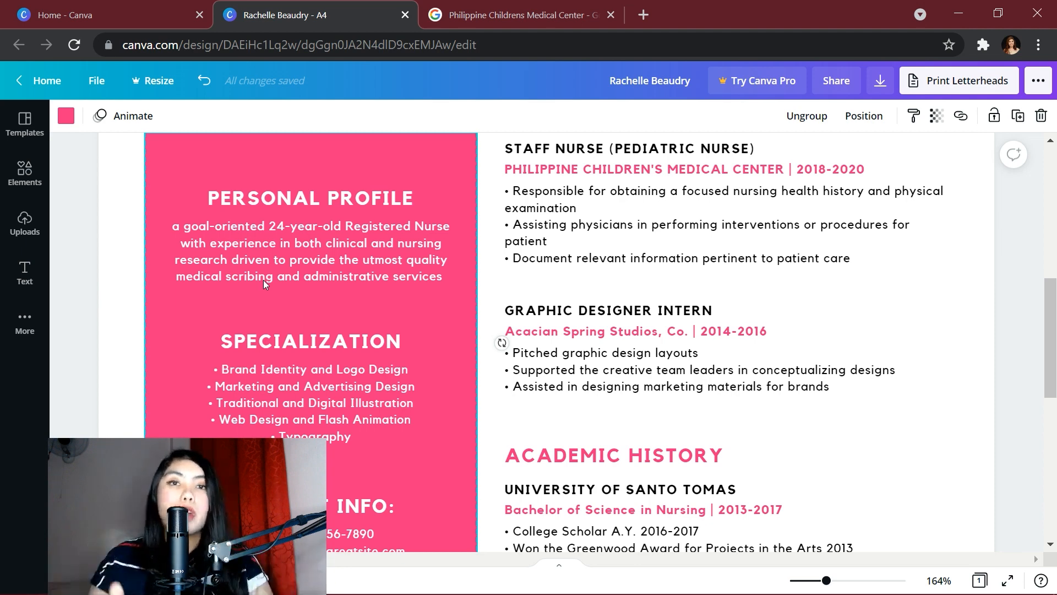
Rename Specialization to Skills with nursing strengths like Highly organized and efficient, then retitle Skills and Abilities
scroll(263, 280, "down", 1)
left_click(371, 283)
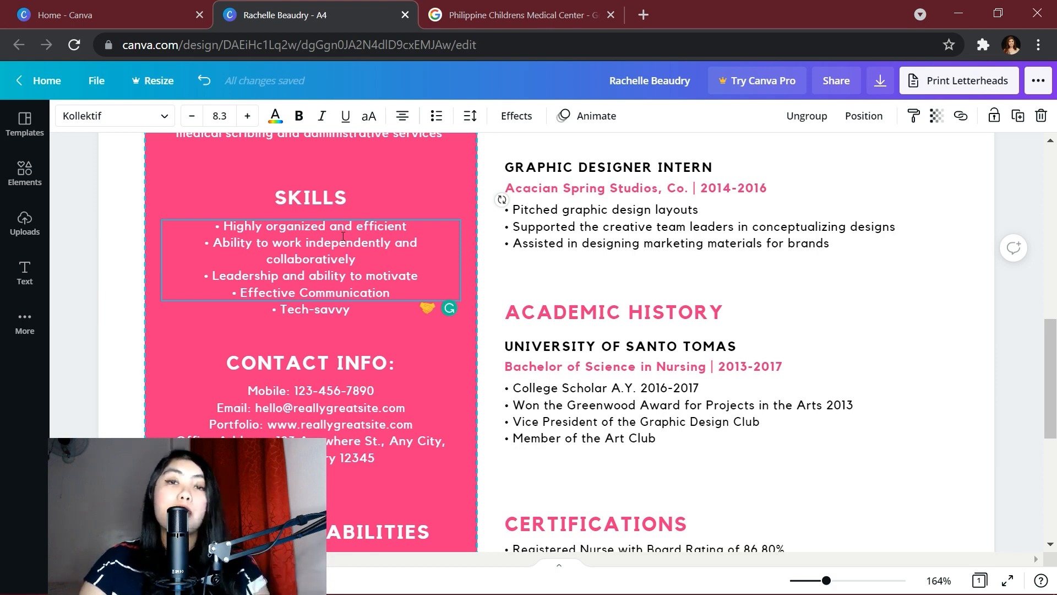
scroll(370, 254, "down", 3)
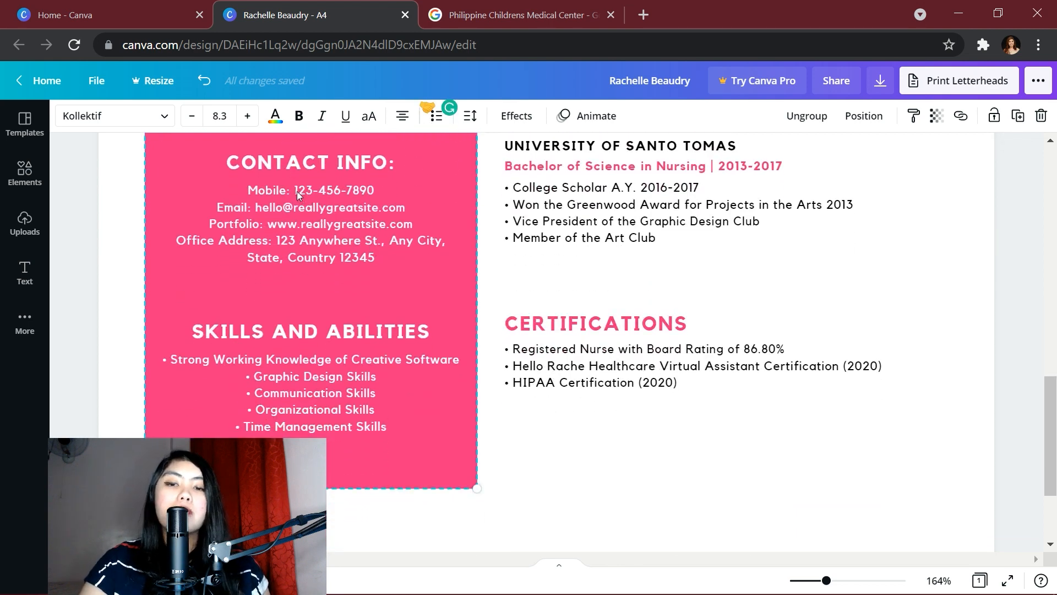
scroll(337, 244, "down", 1)
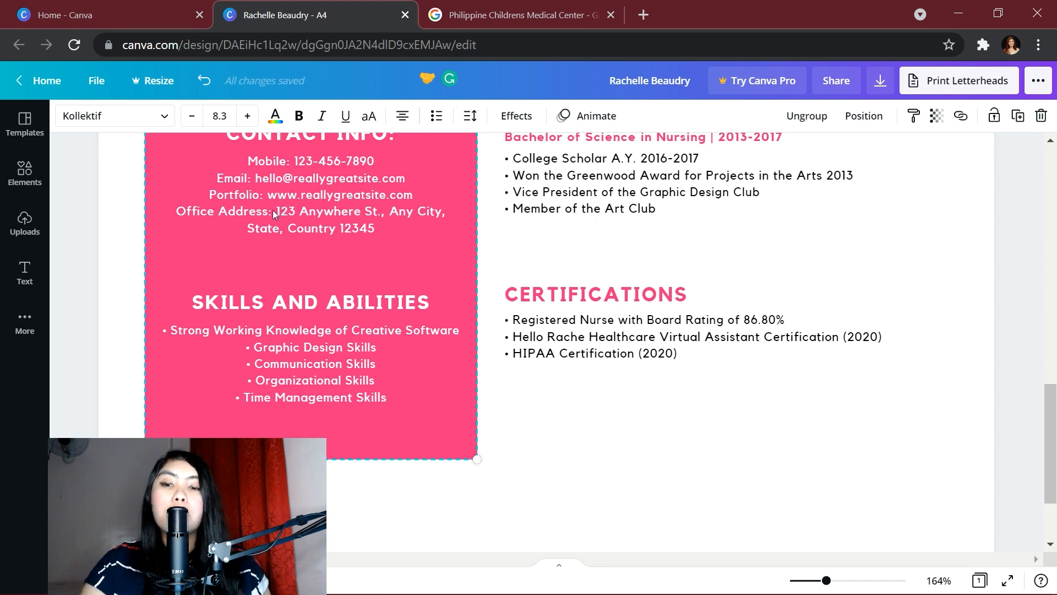
scroll(336, 232, "up", 2)
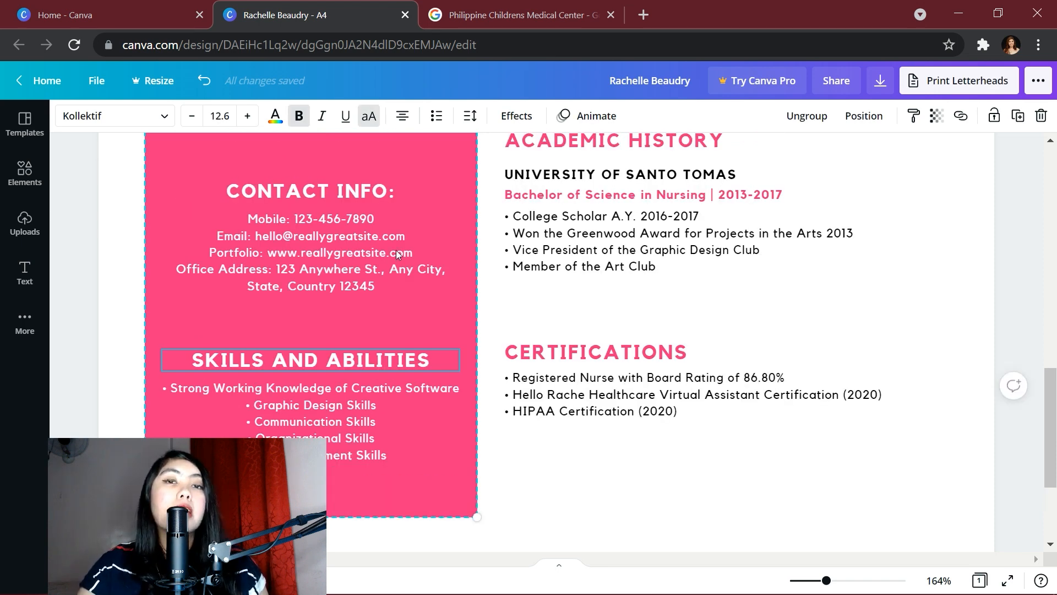
double_click(417, 361)
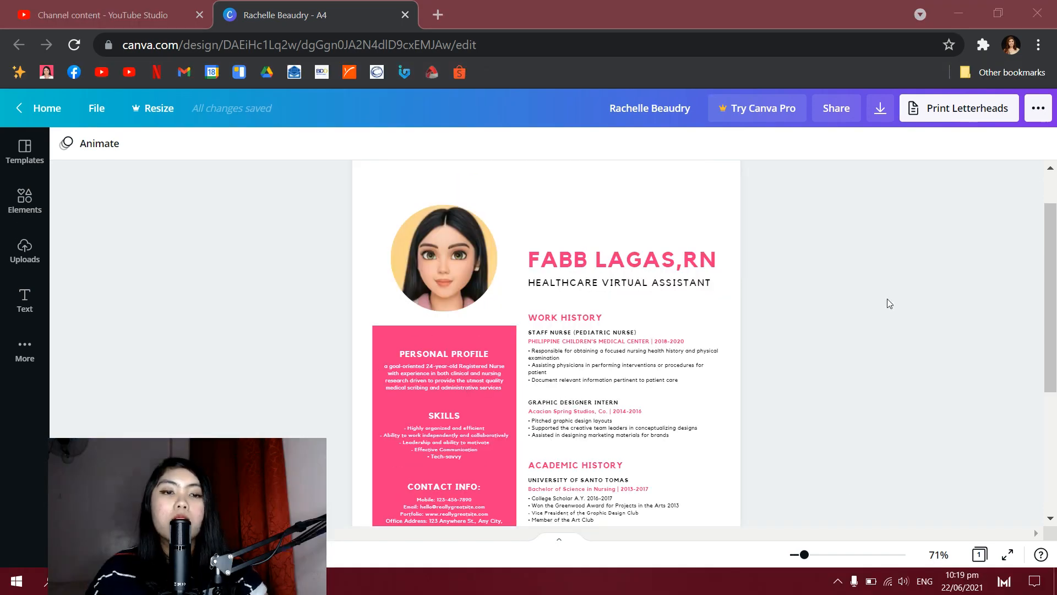
Download the resume as a PDF Print file with crop marks and bleed
scroll(888, 302, "down", 5)
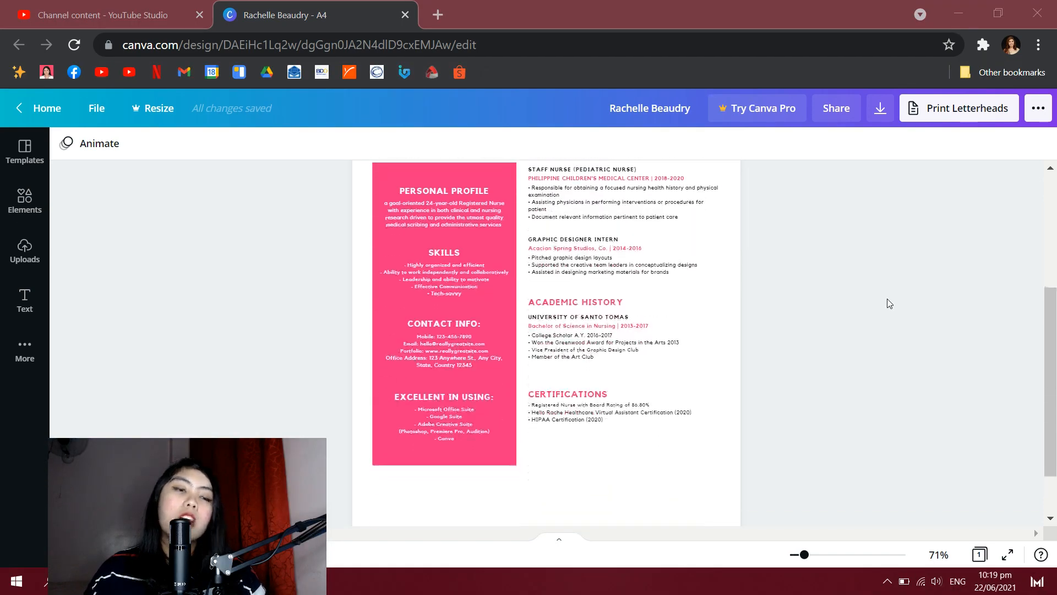
left_click(1039, 112)
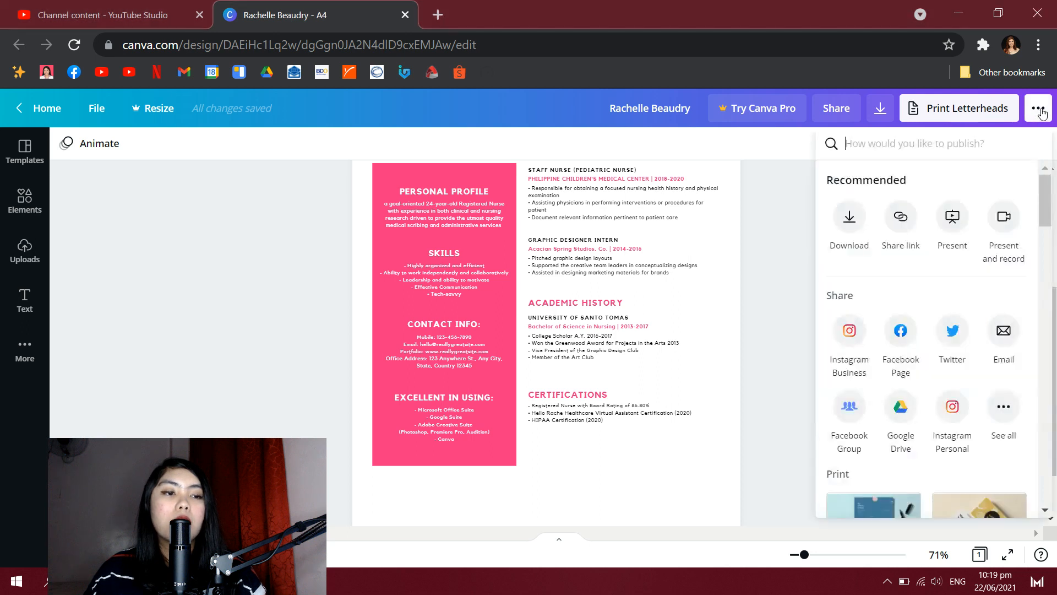
left_click(841, 233)
left_click(880, 205)
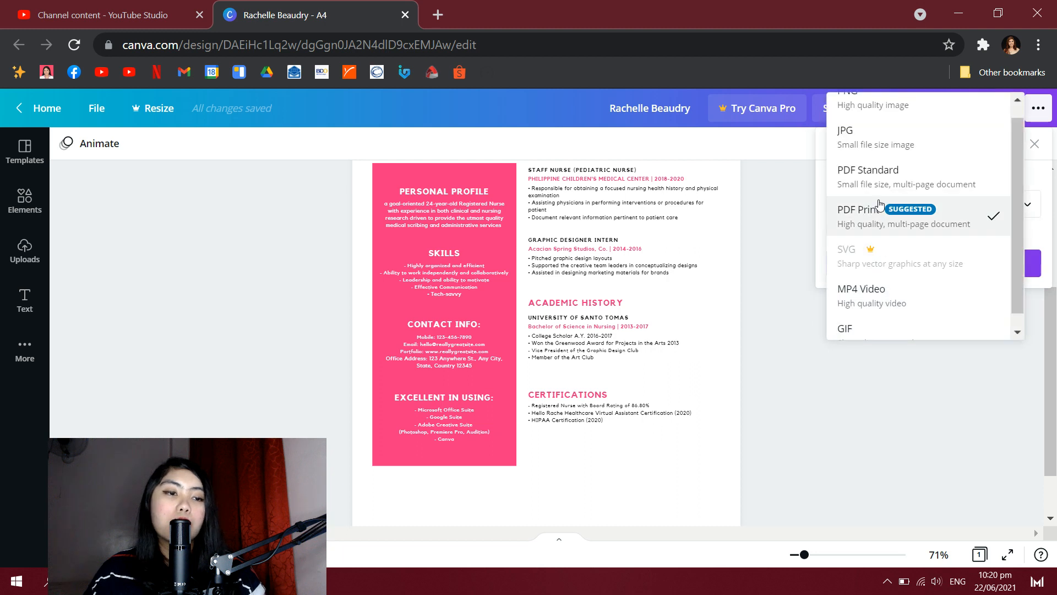
scroll(914, 144, "up", 1)
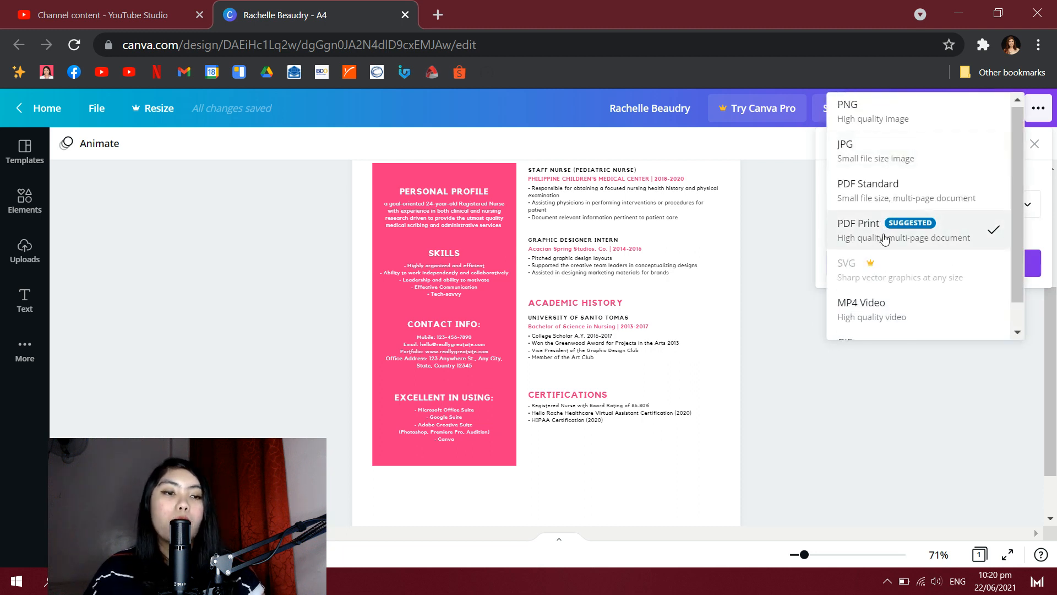
left_click(859, 232)
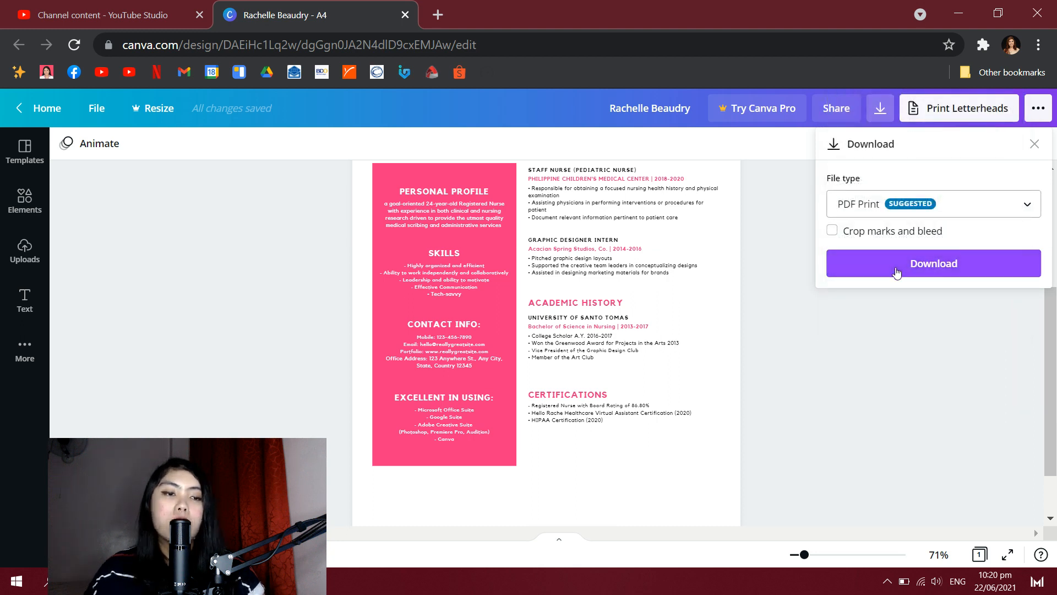
left_click(832, 230)
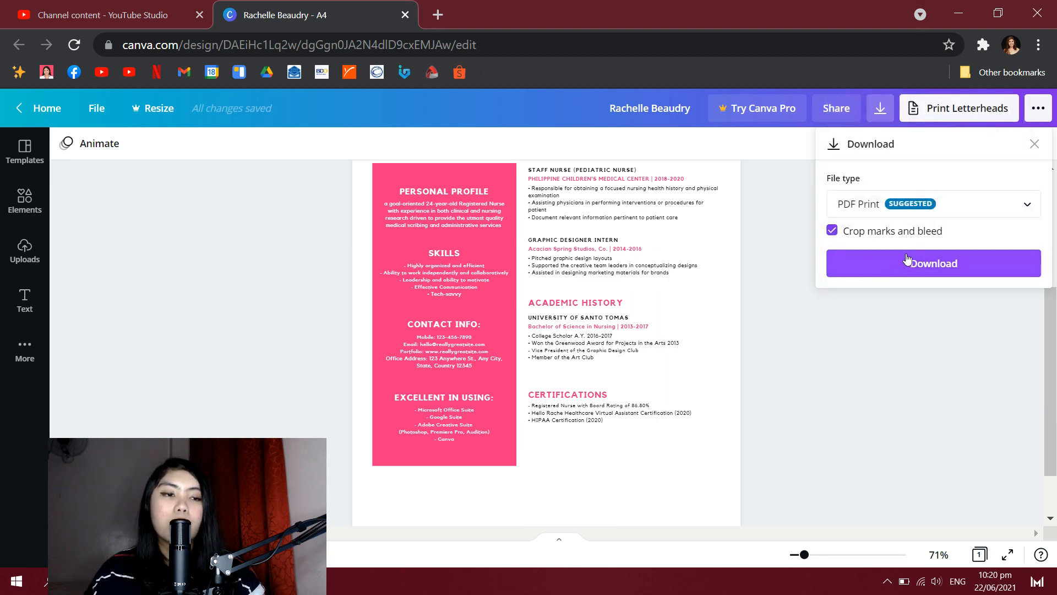
left_click(925, 264)
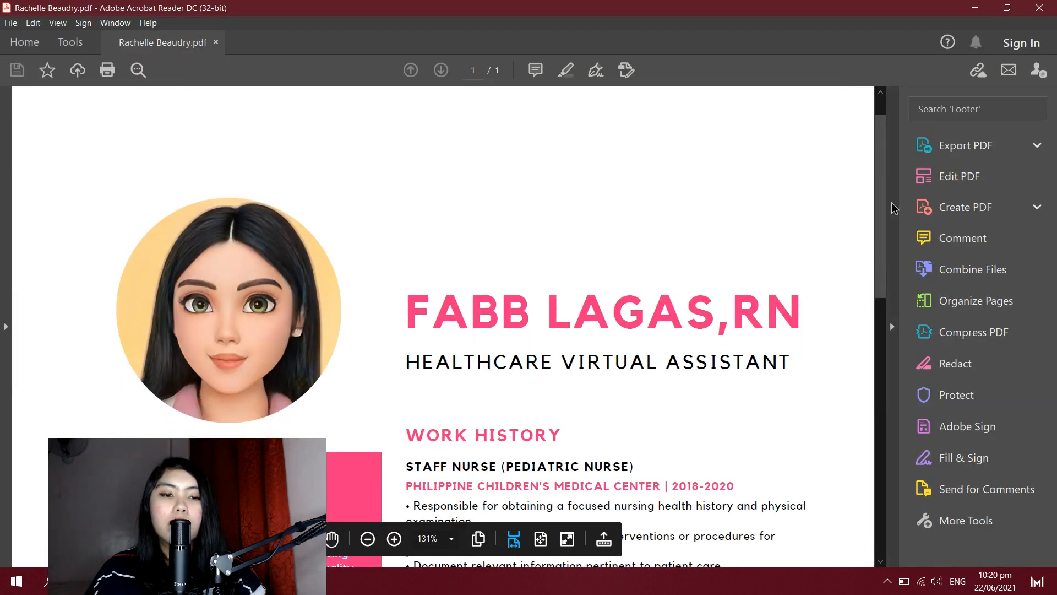
scroll(879, 395, "down", 3)
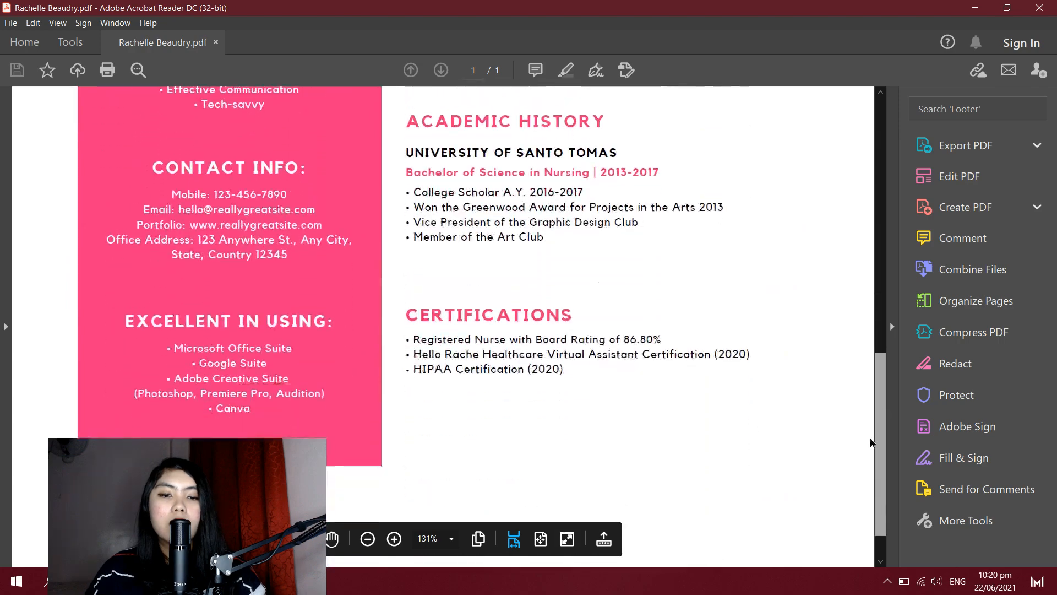